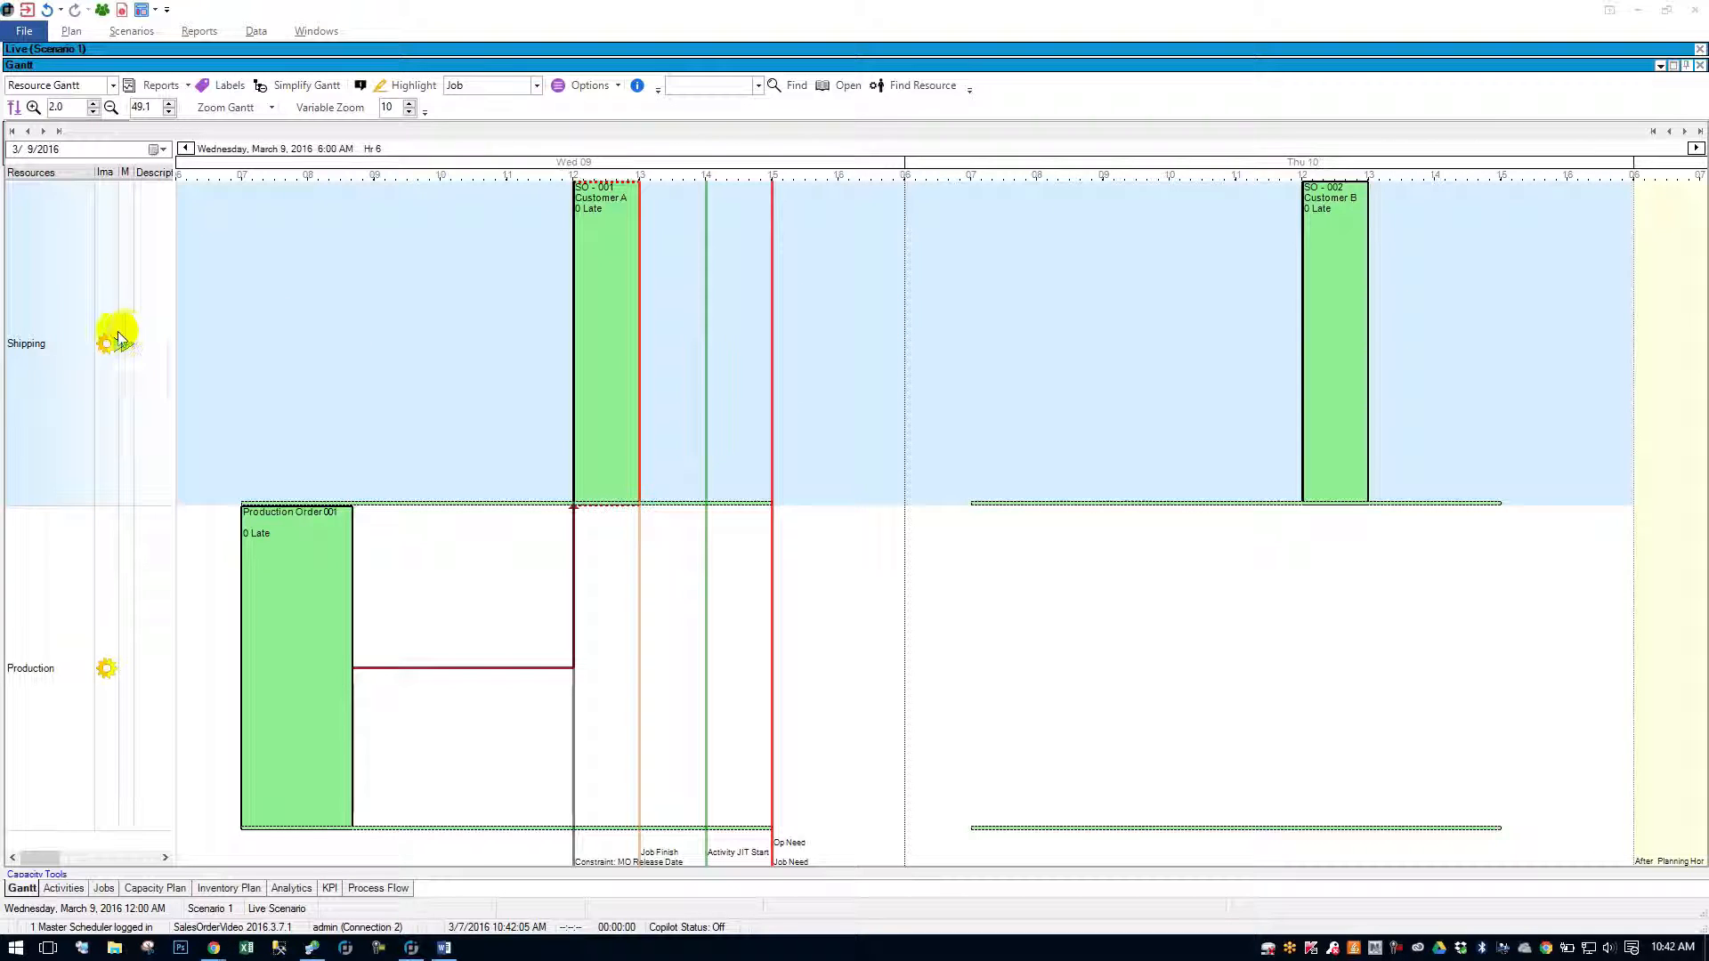
Step: Trace the links between the production order and the Customer A and Customer B sales orders in the Resource Gantt
left_click(595, 291)
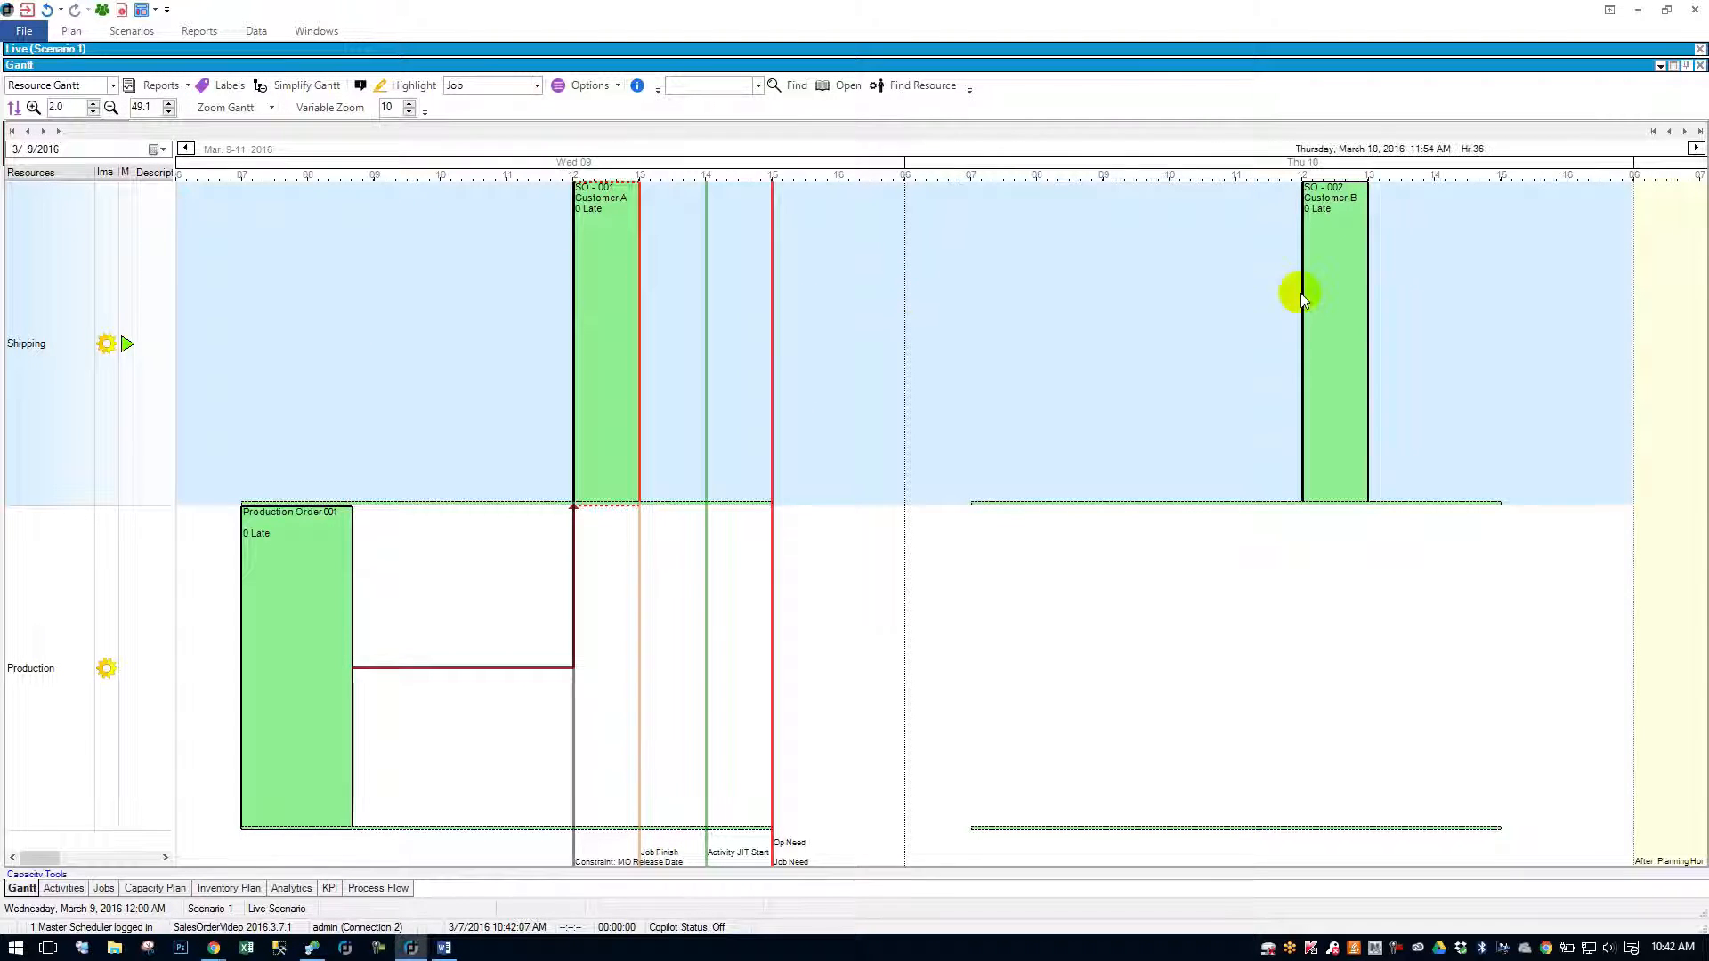
left_click(1324, 297)
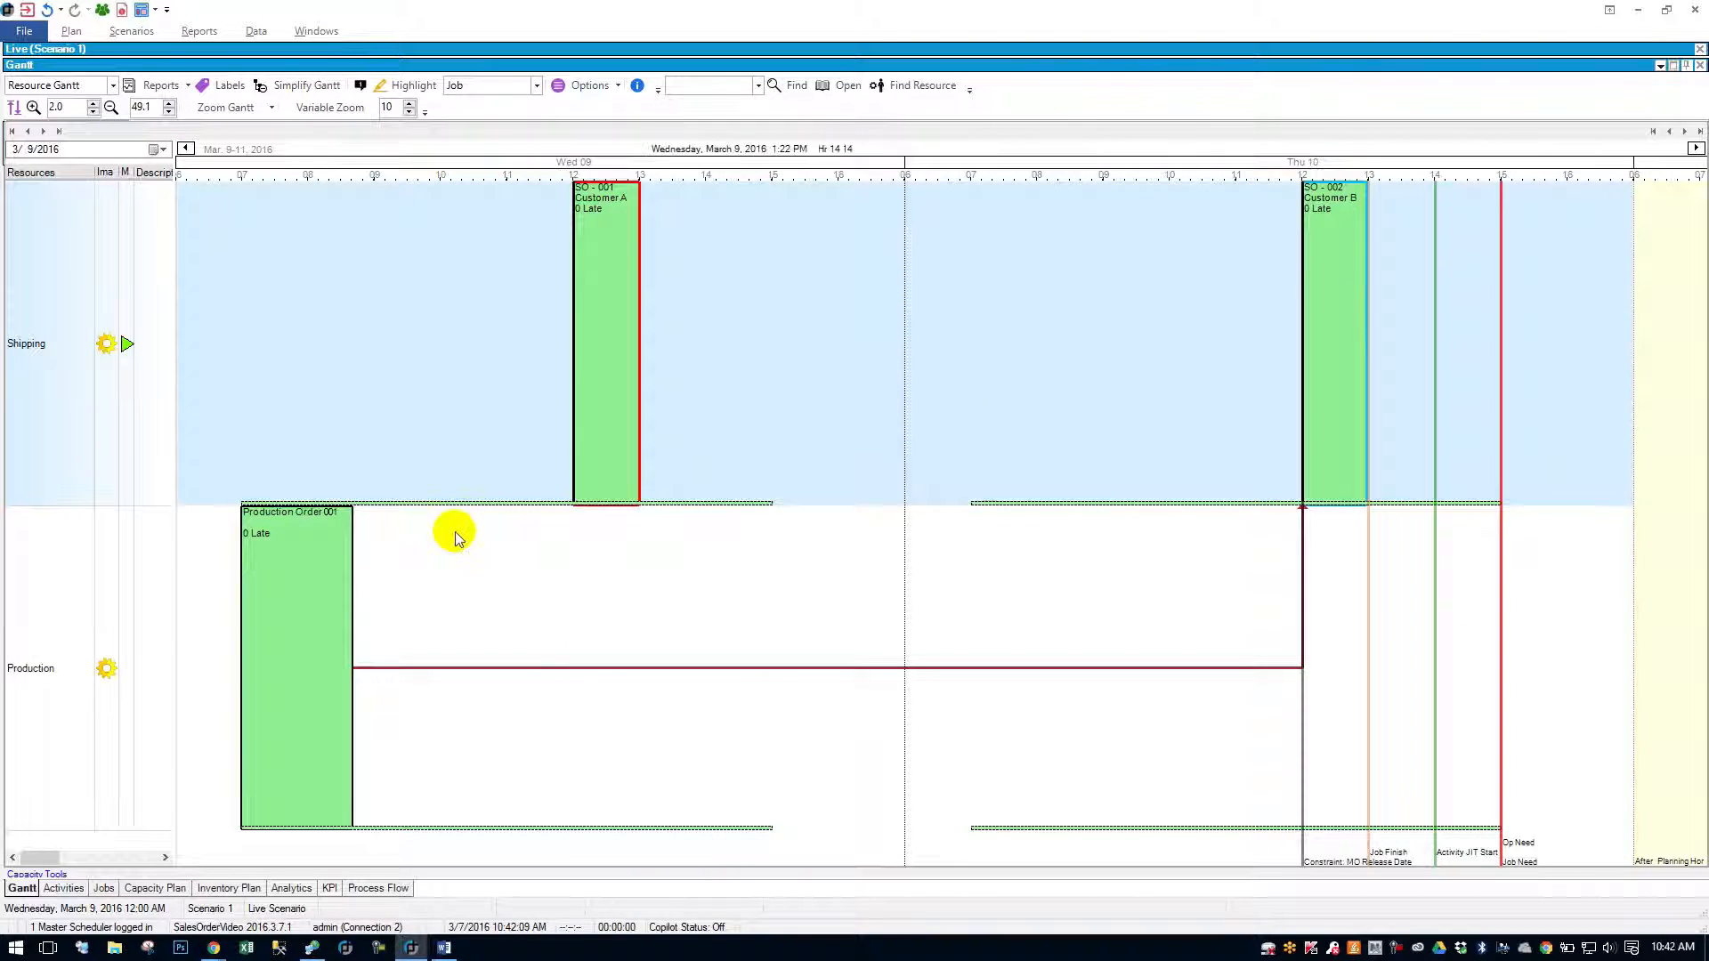
left_click(283, 605)
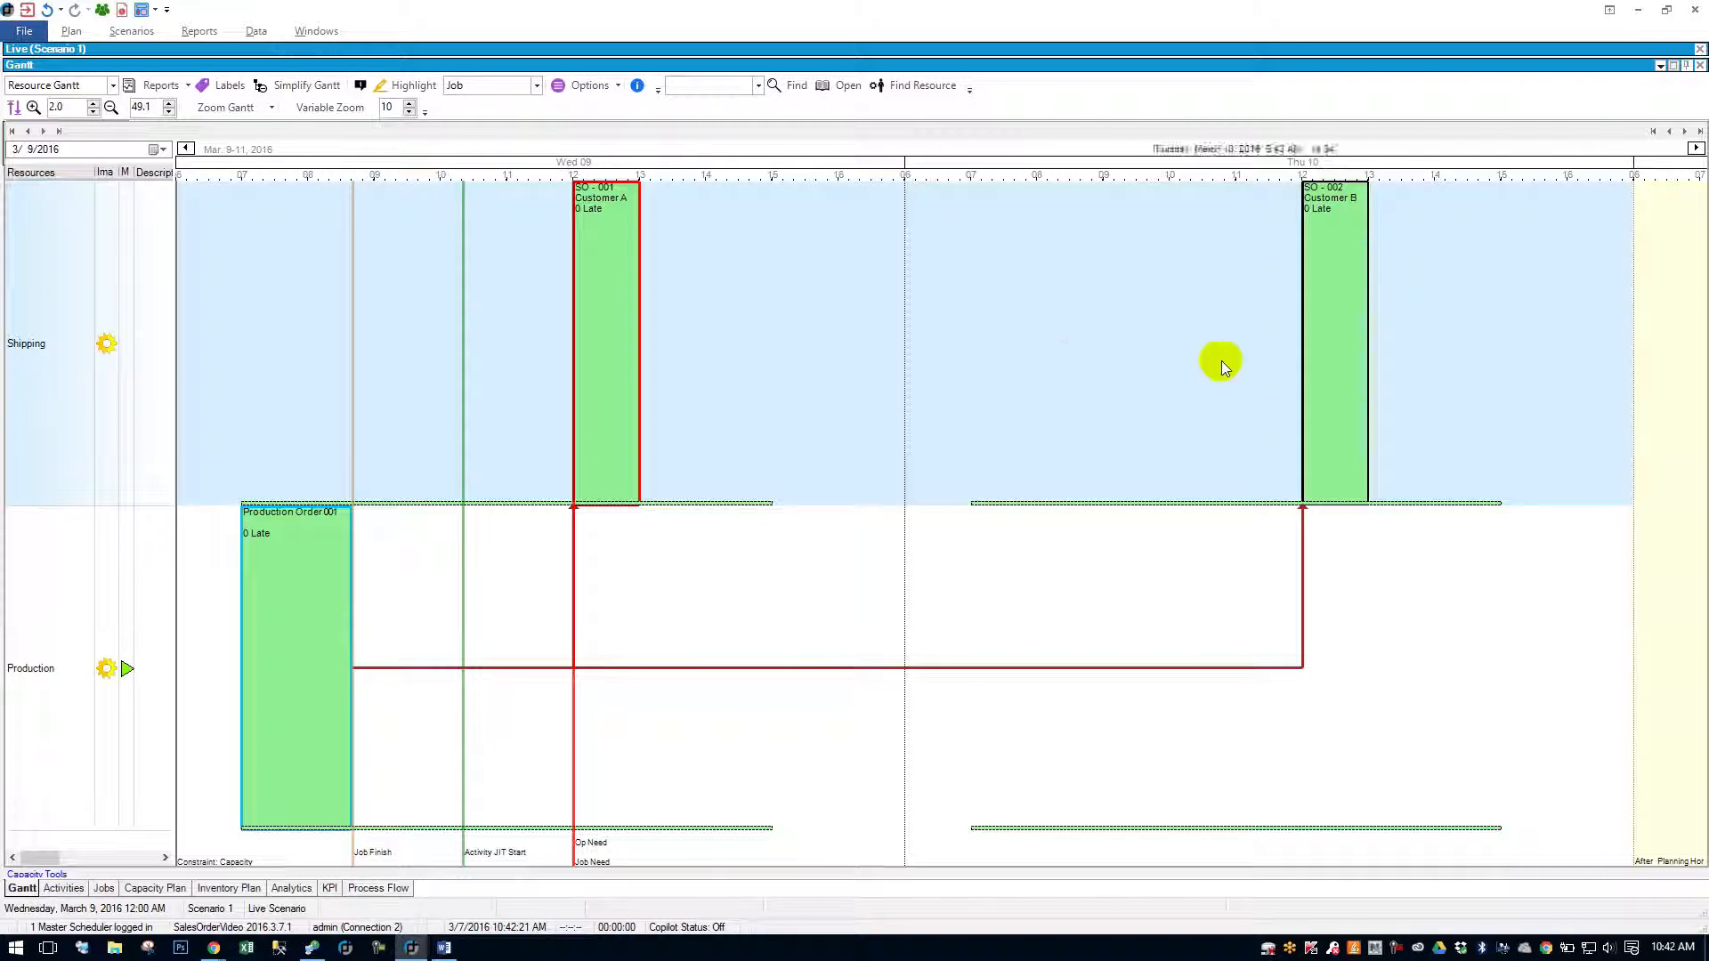
left_click(1334, 371)
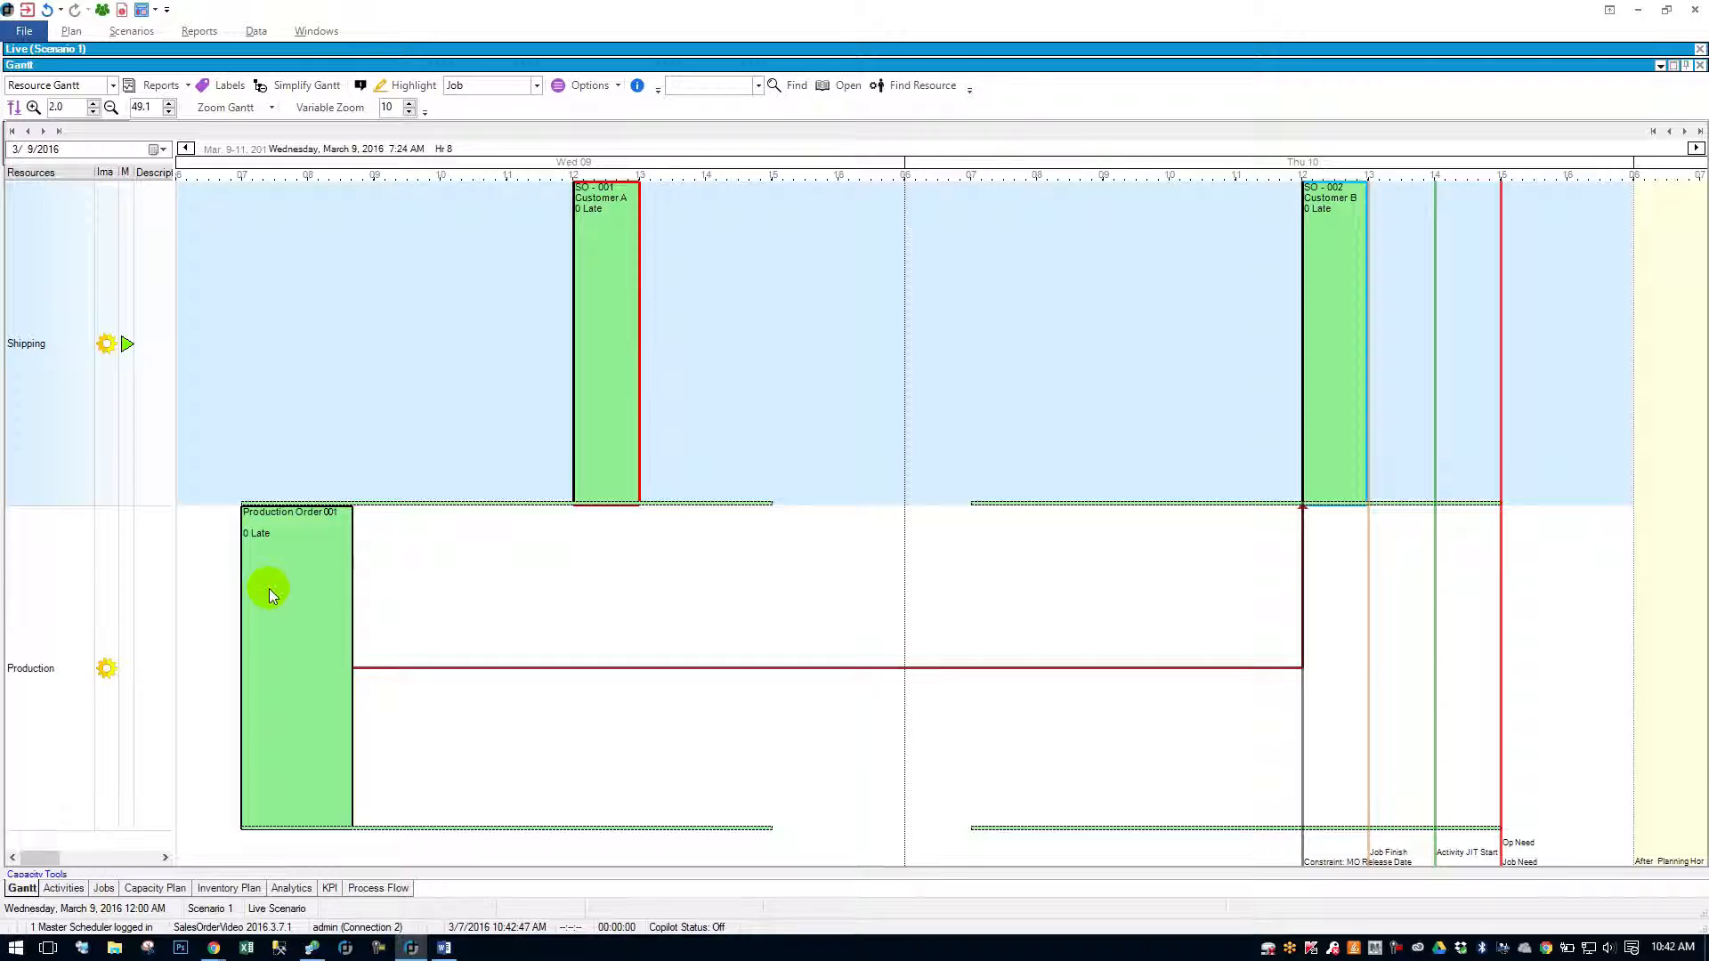
Step: Put the production order's job on hold until 3/10/2016 with the reason "3. Production Hold"
right_click(315, 595)
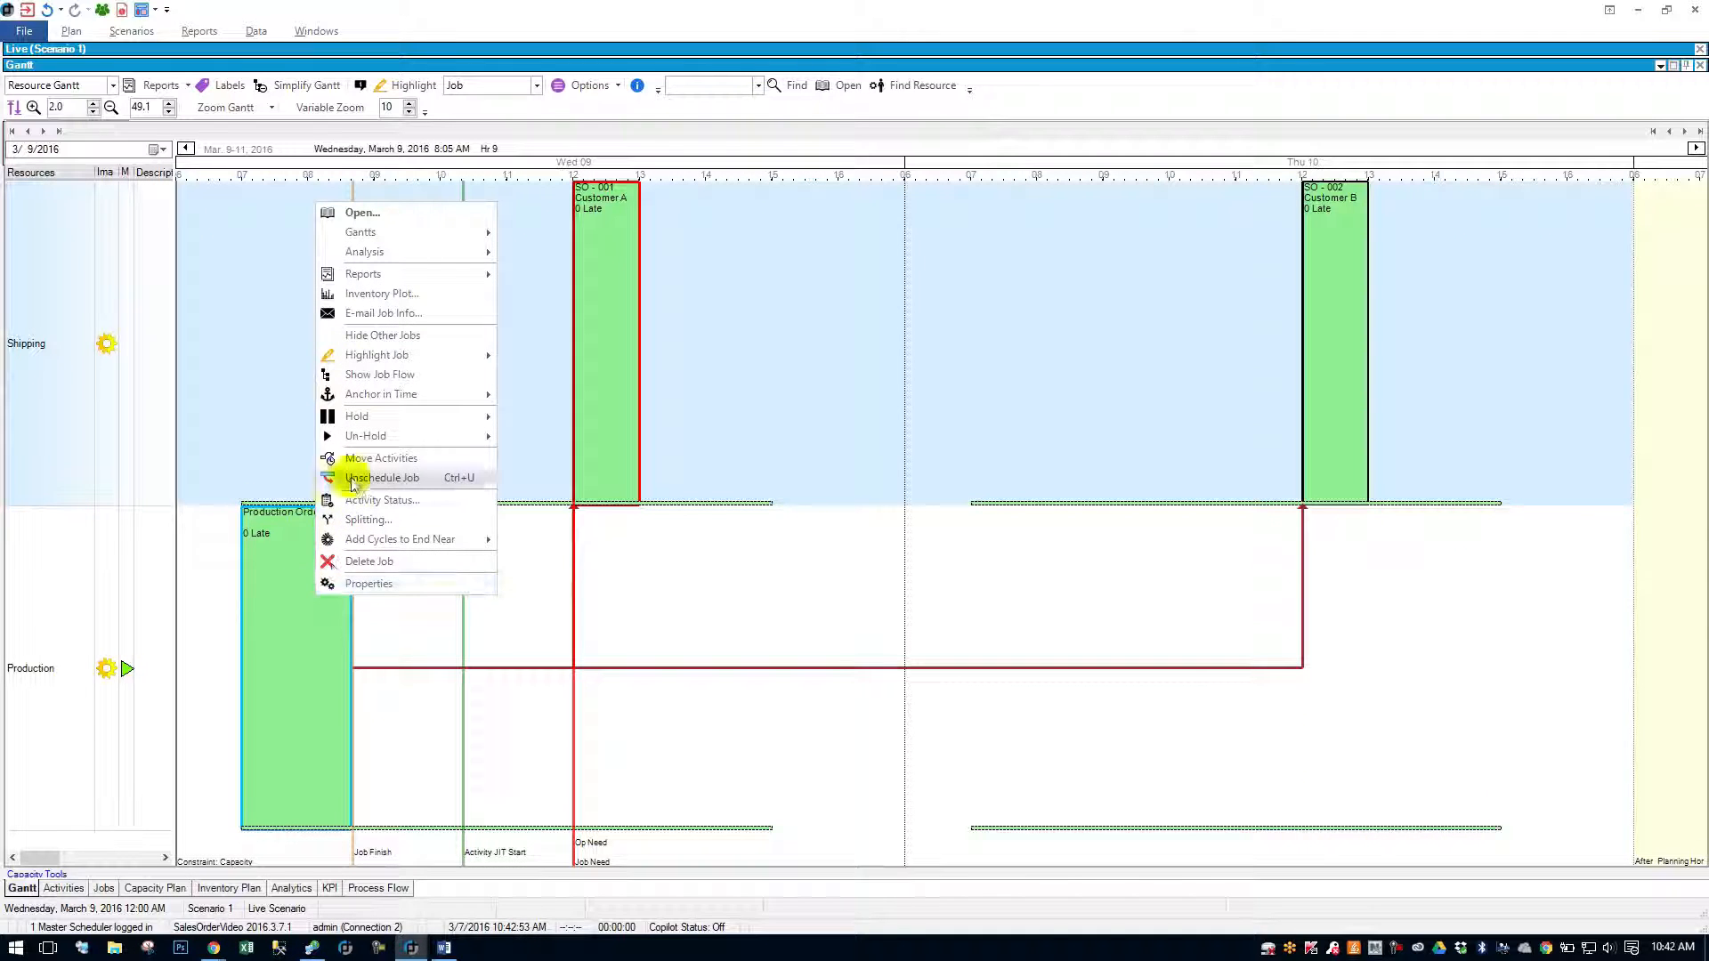
mouse_move(372, 419)
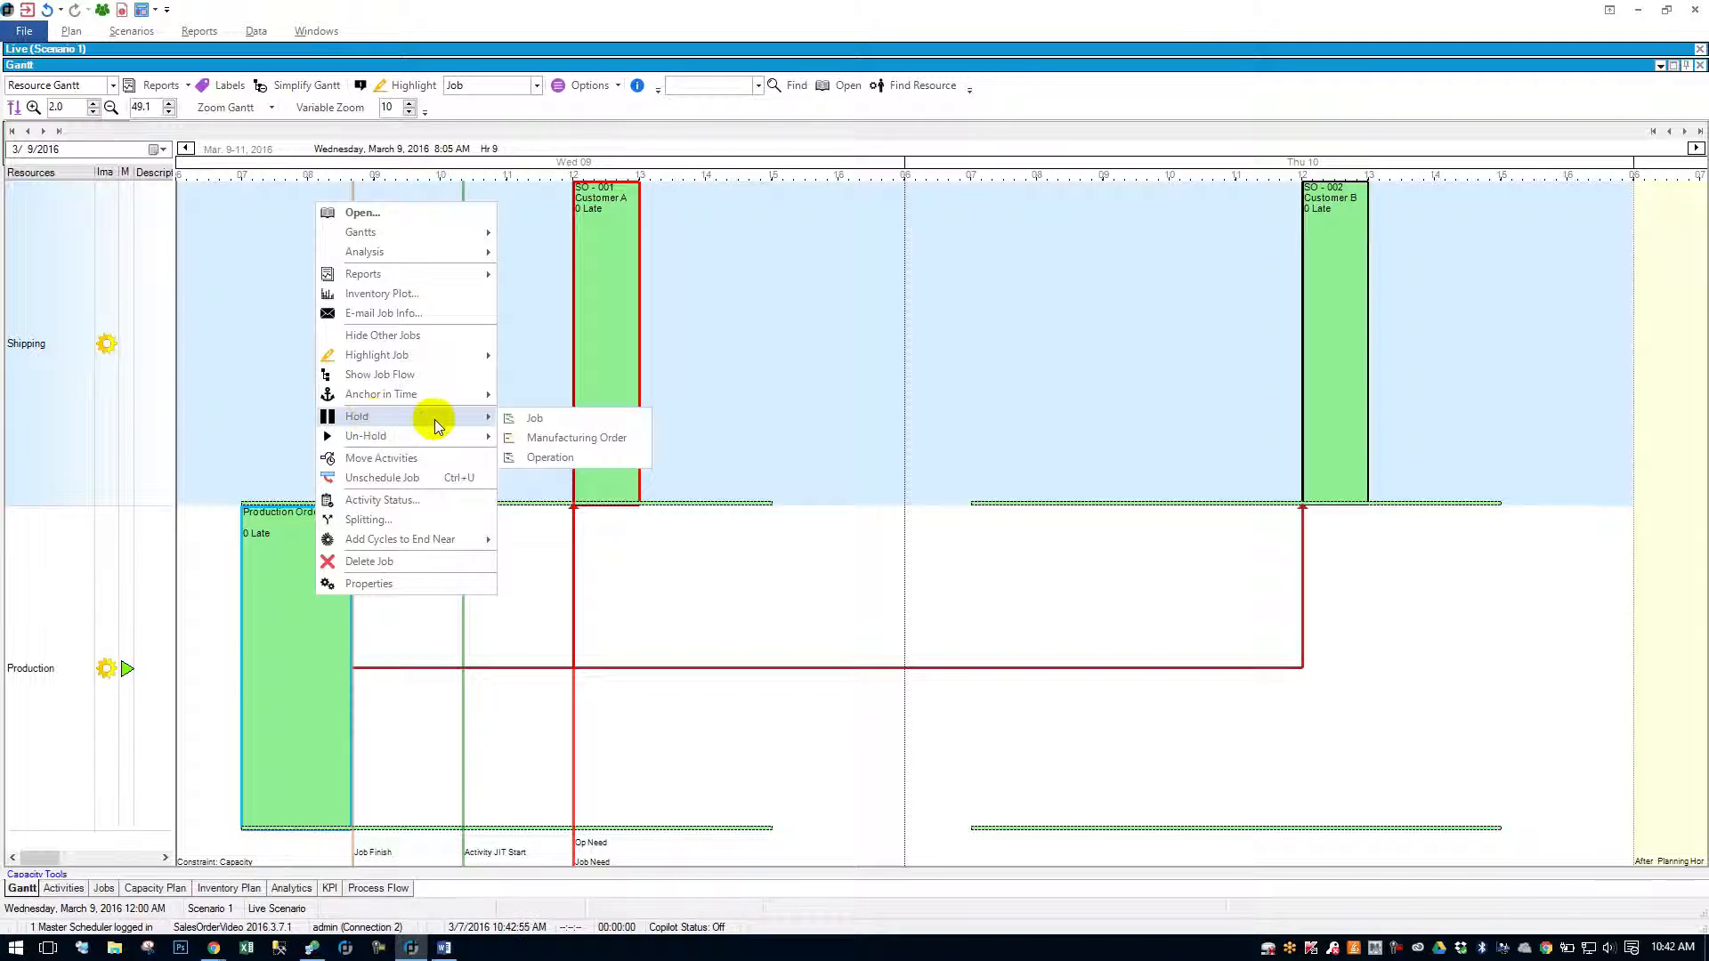
left_click(516, 422)
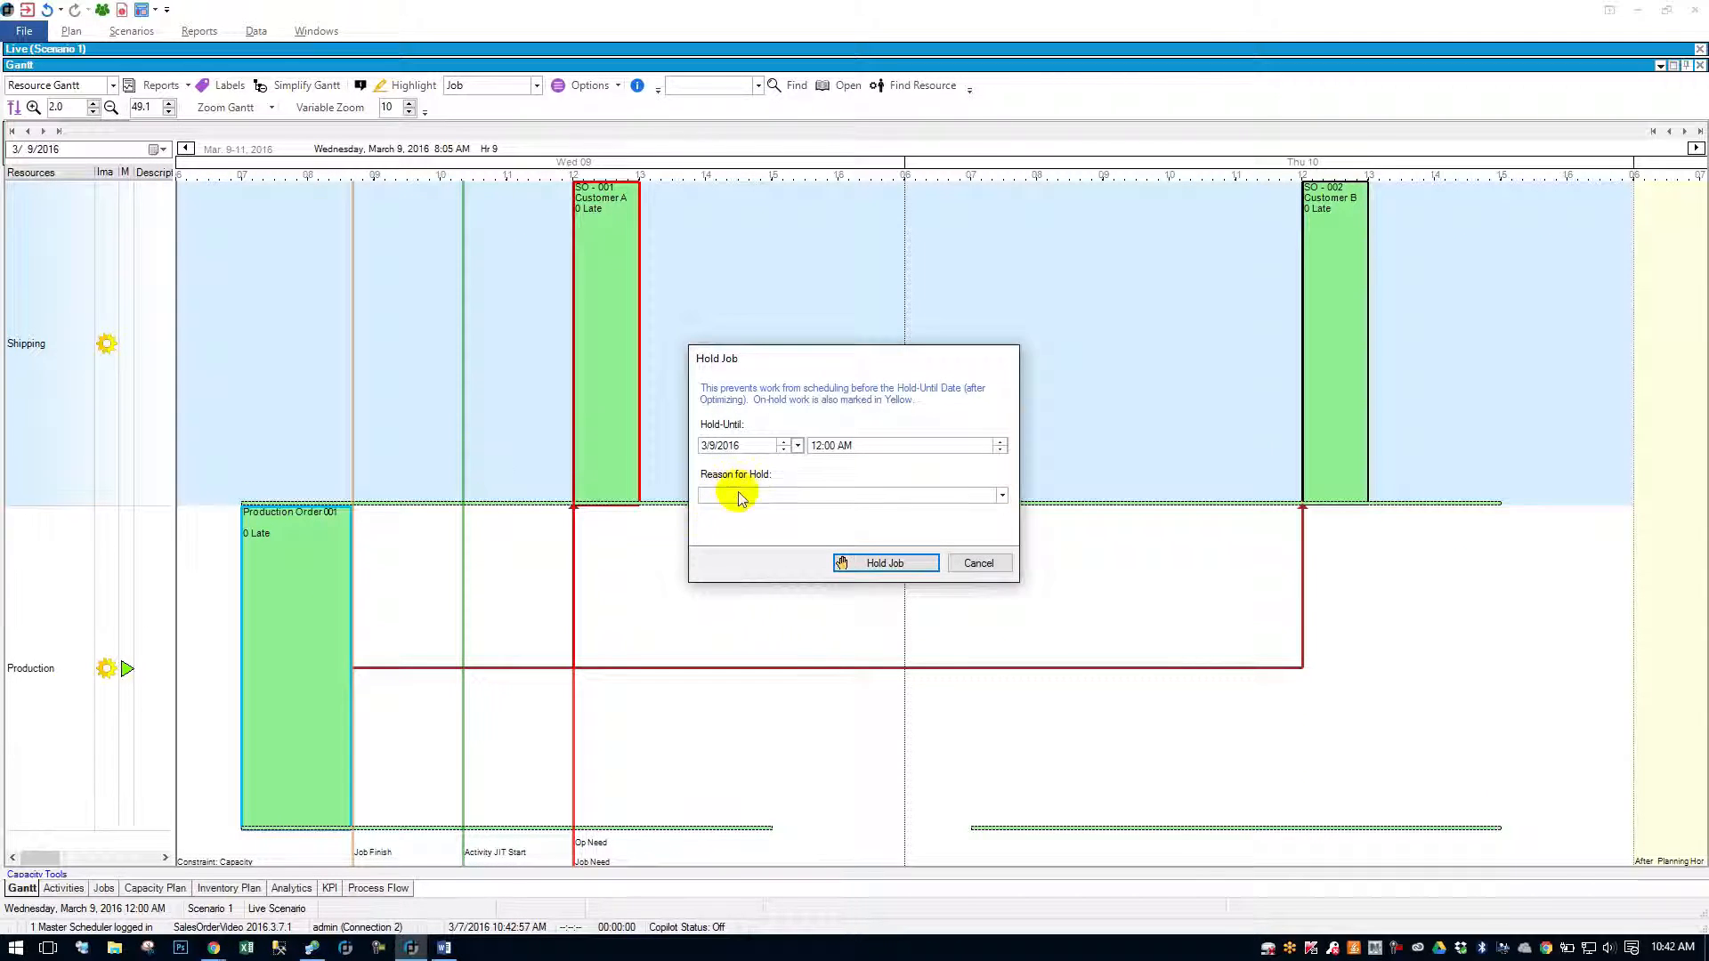
left_click(798, 446)
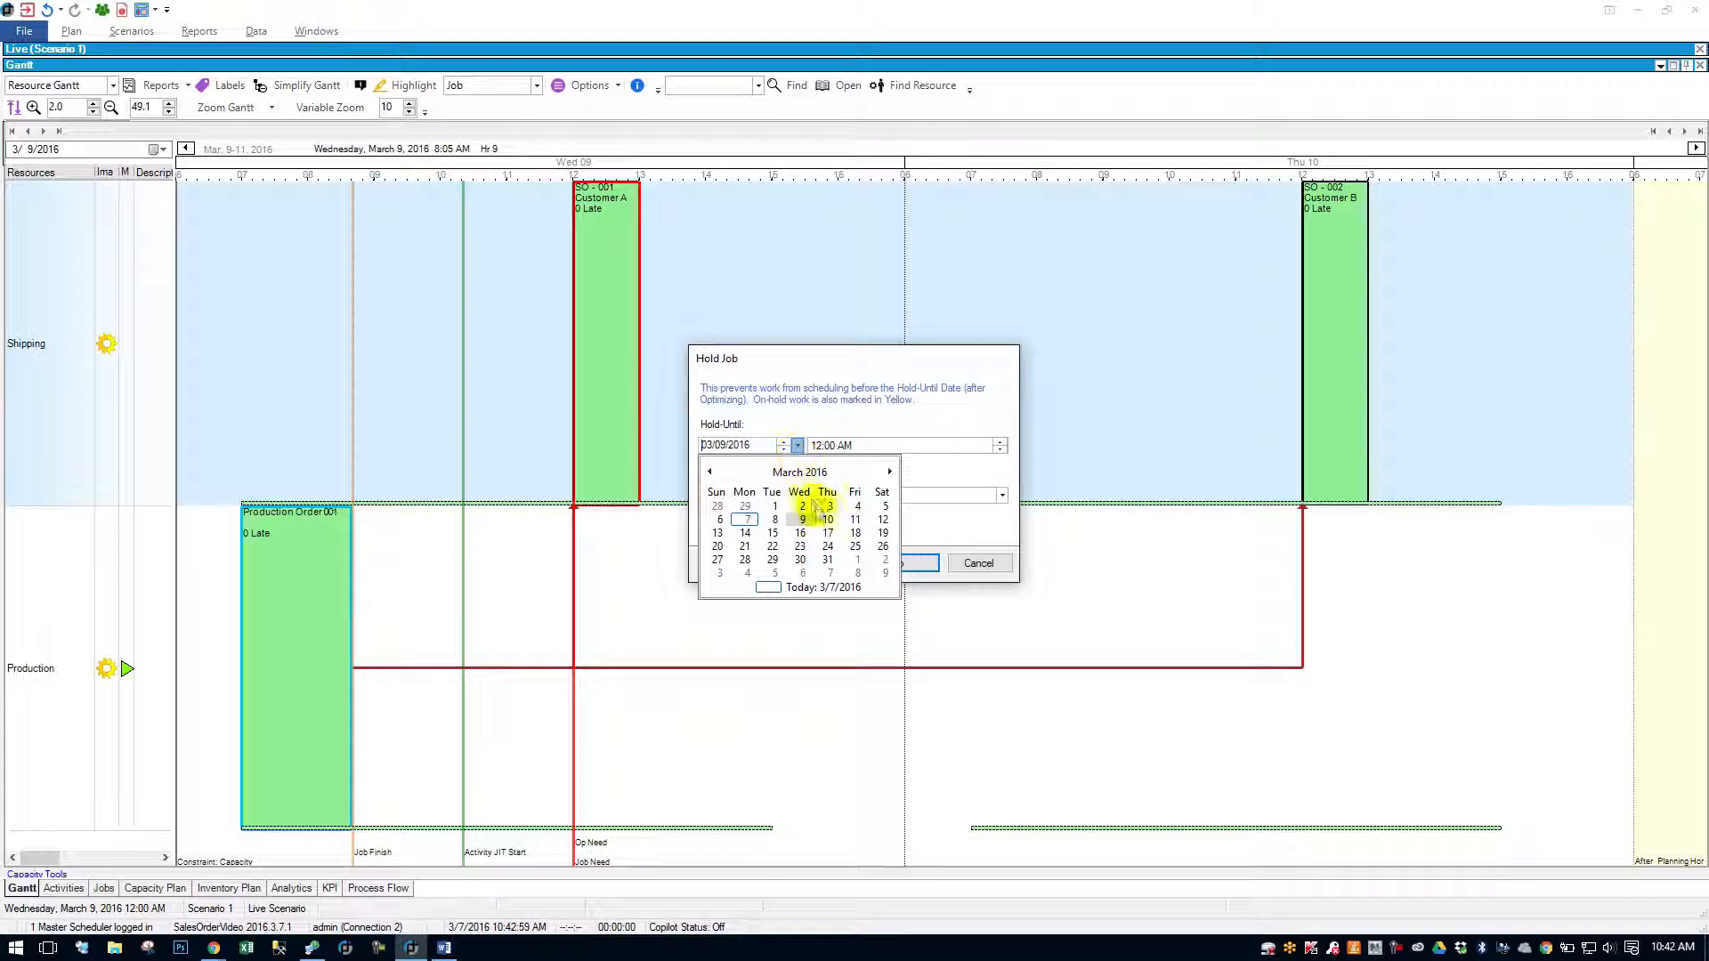
left_click(829, 524)
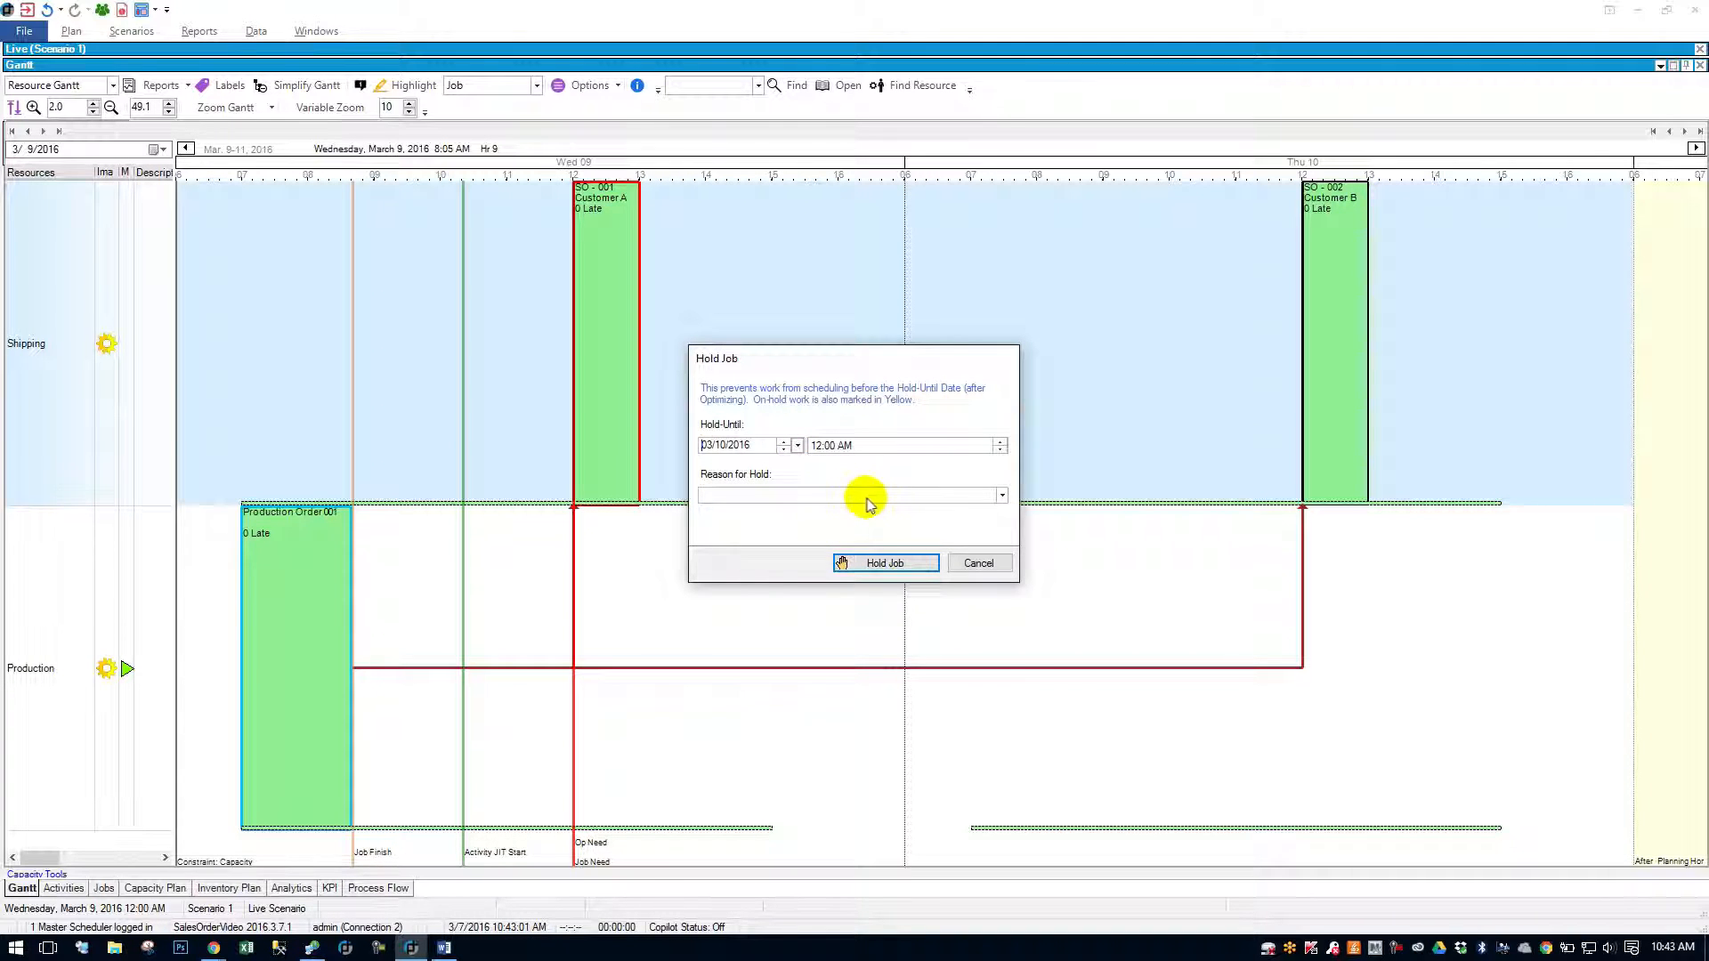
left_click(864, 496)
left_click(810, 562)
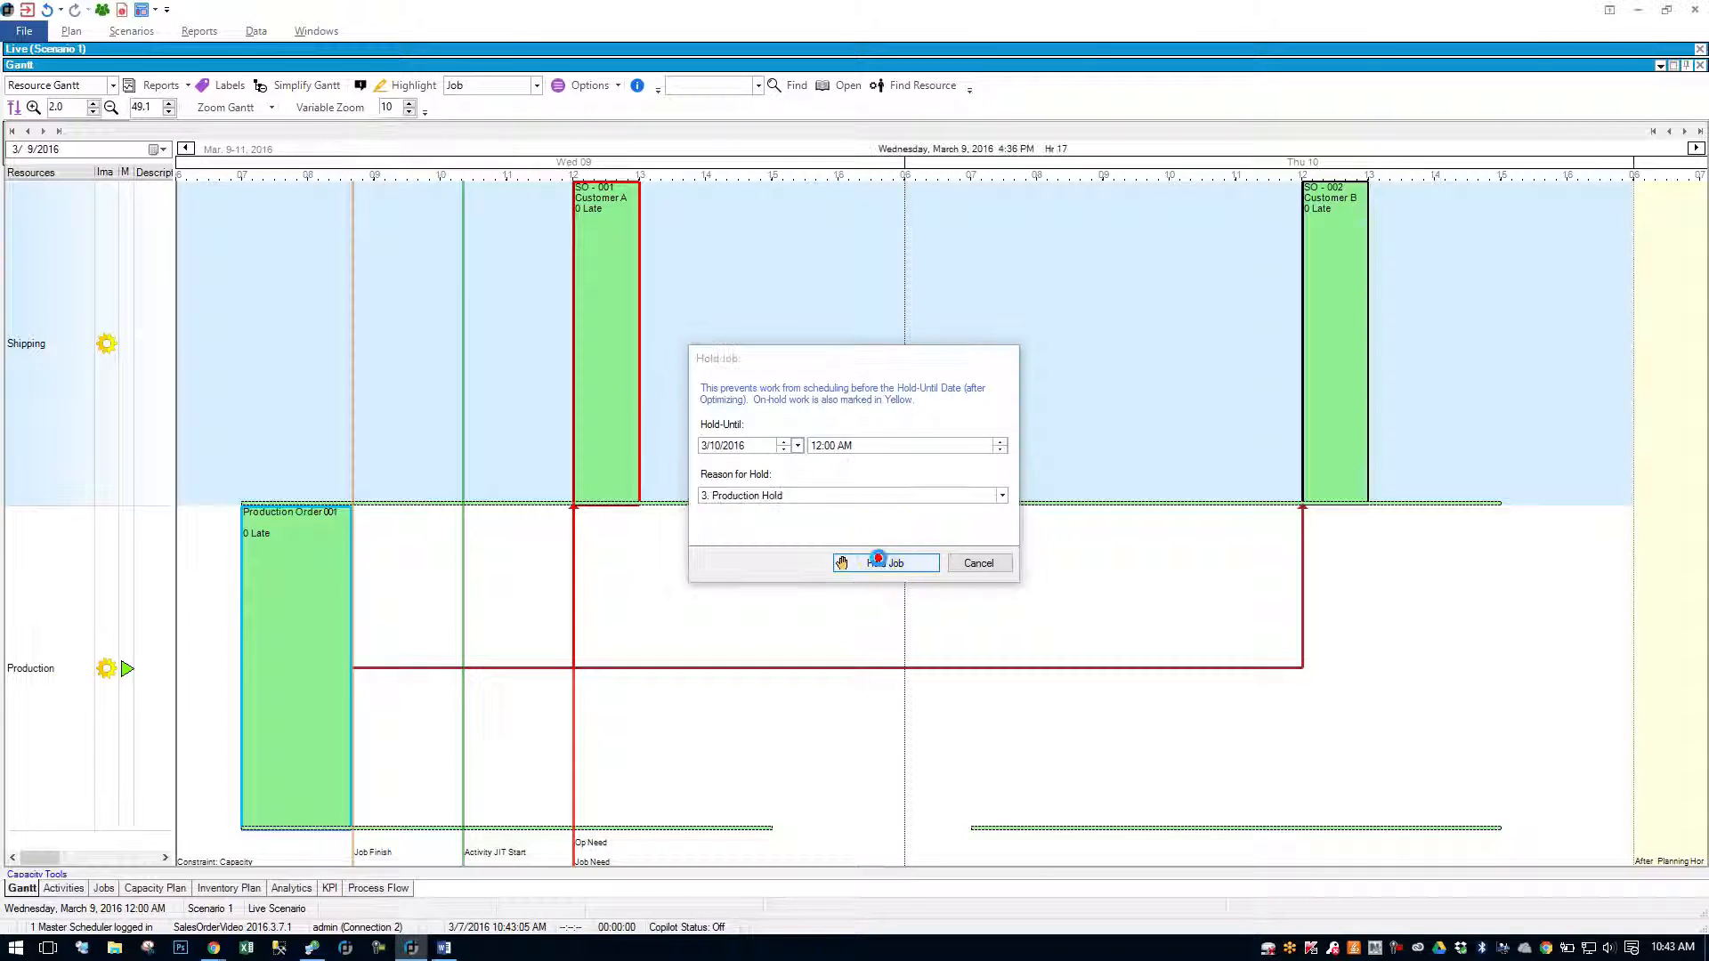
left_click(879, 564)
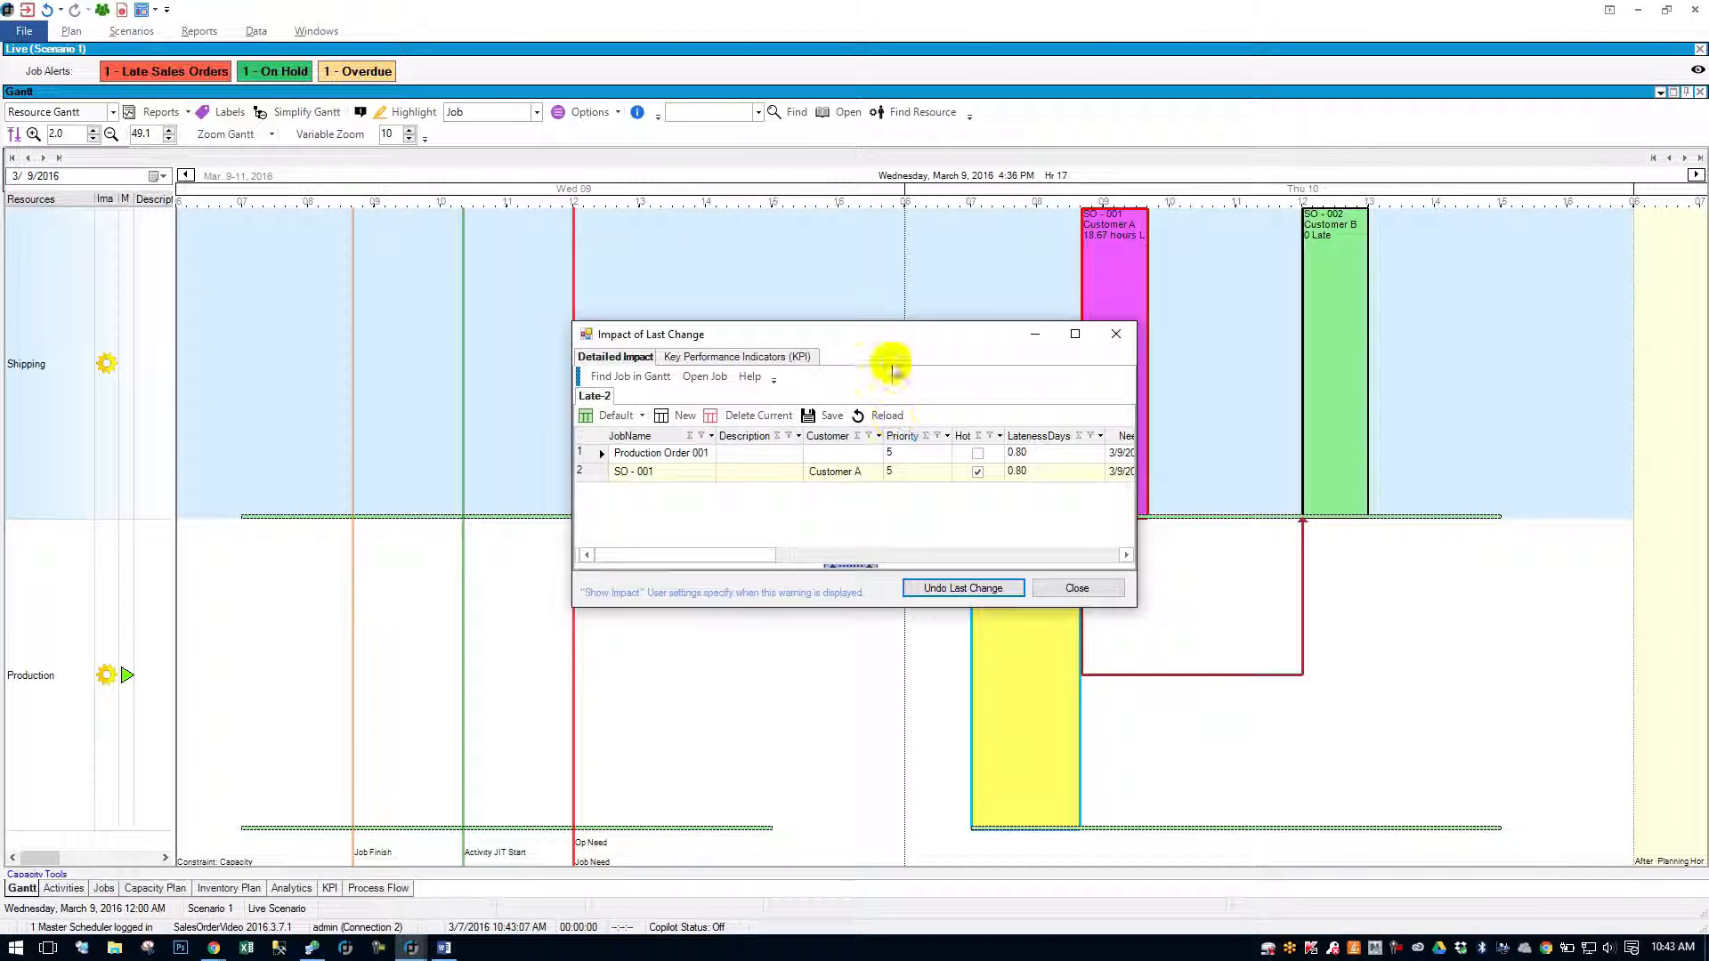
Step: Review the detailed impact of the hold on the affected jobs, including need dates and revenue, and close the impact report
left_click_drag(883, 336, 543, 258)
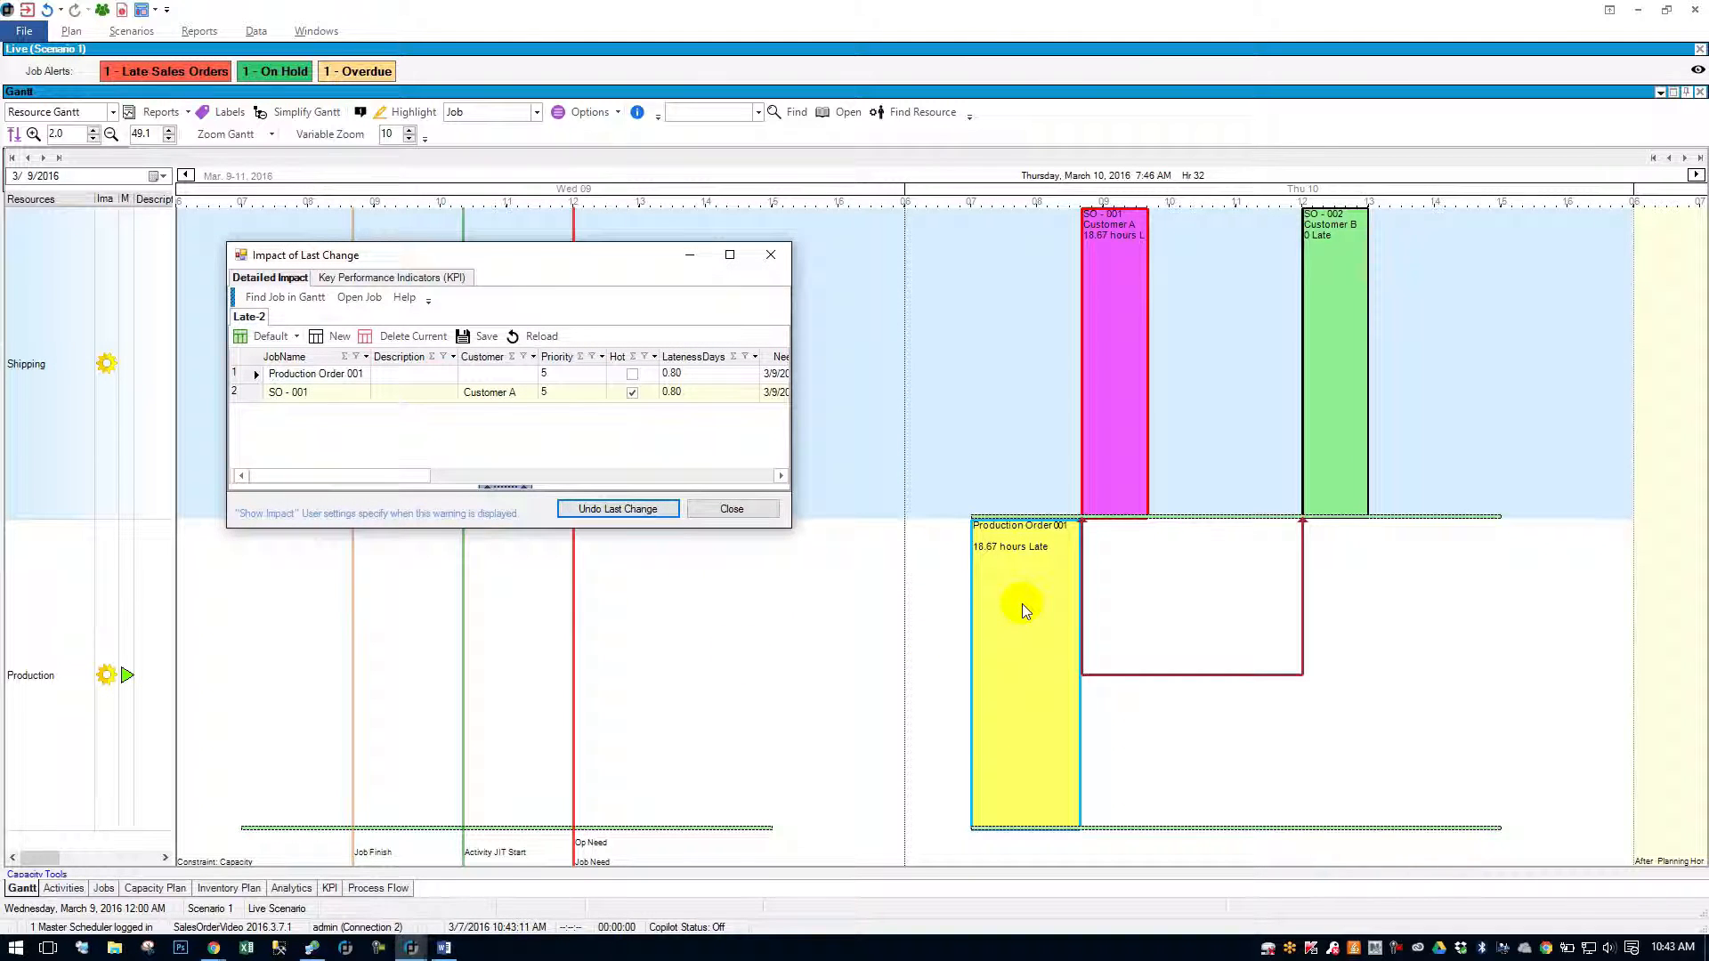
left_click(1098, 451)
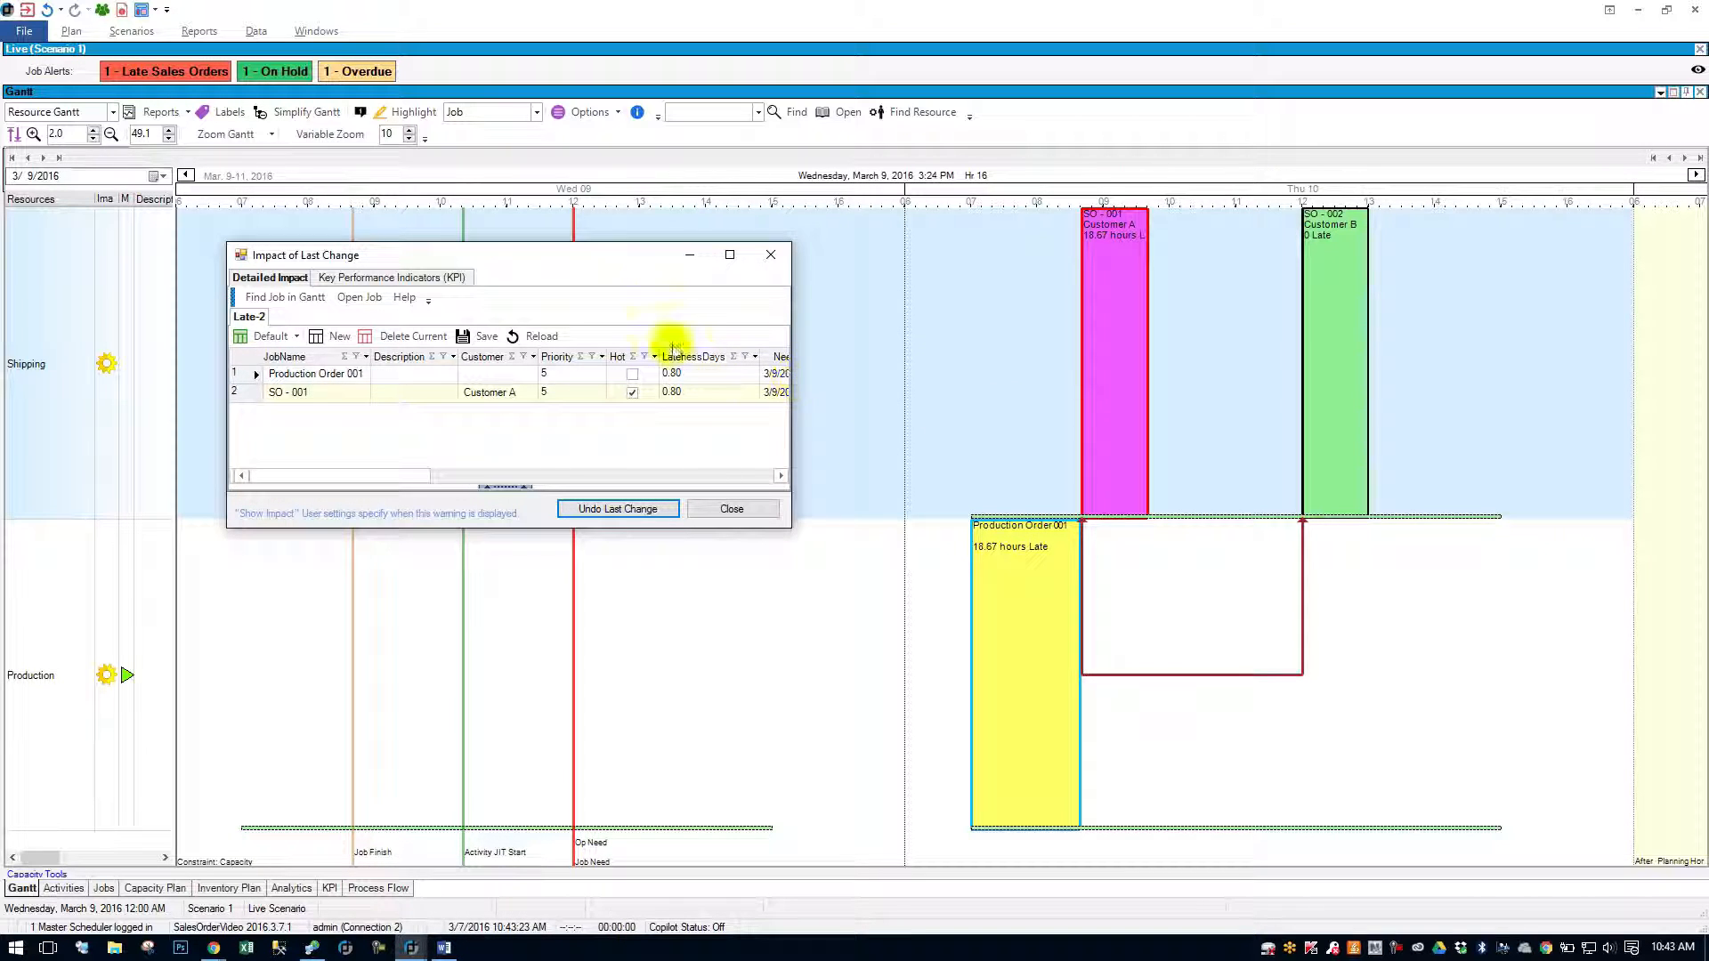
left_click_drag(589, 259, 552, 215)
left_click(552, 353)
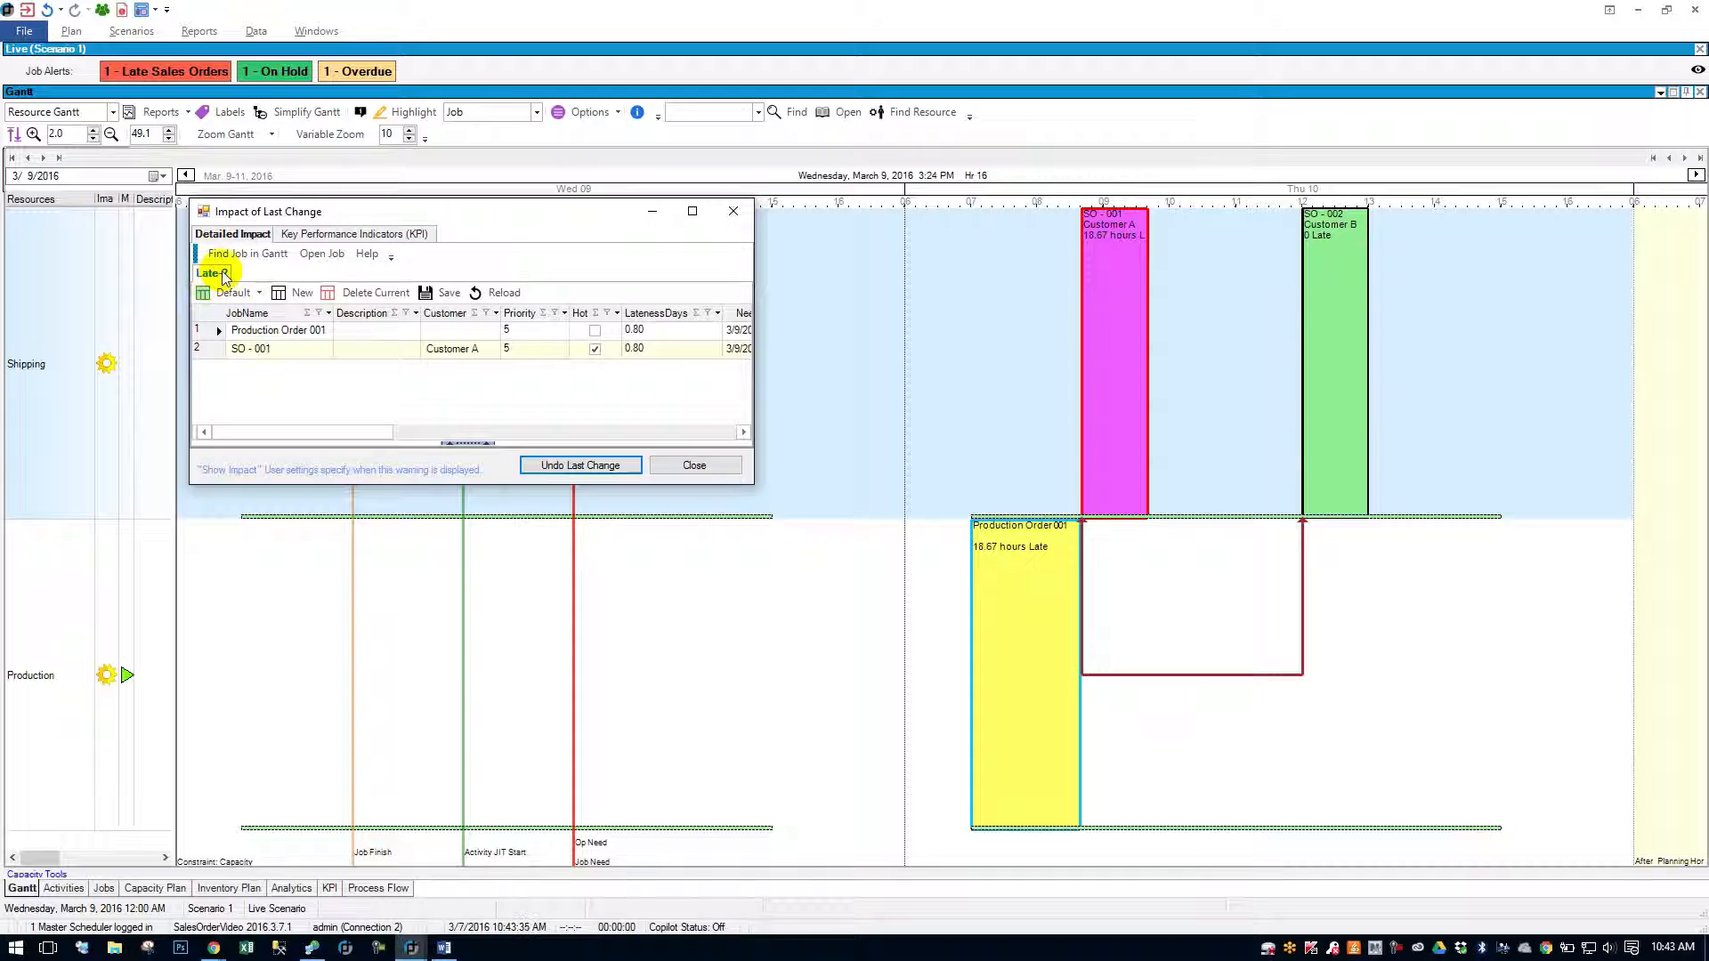
left_click_drag(270, 431, 541, 430)
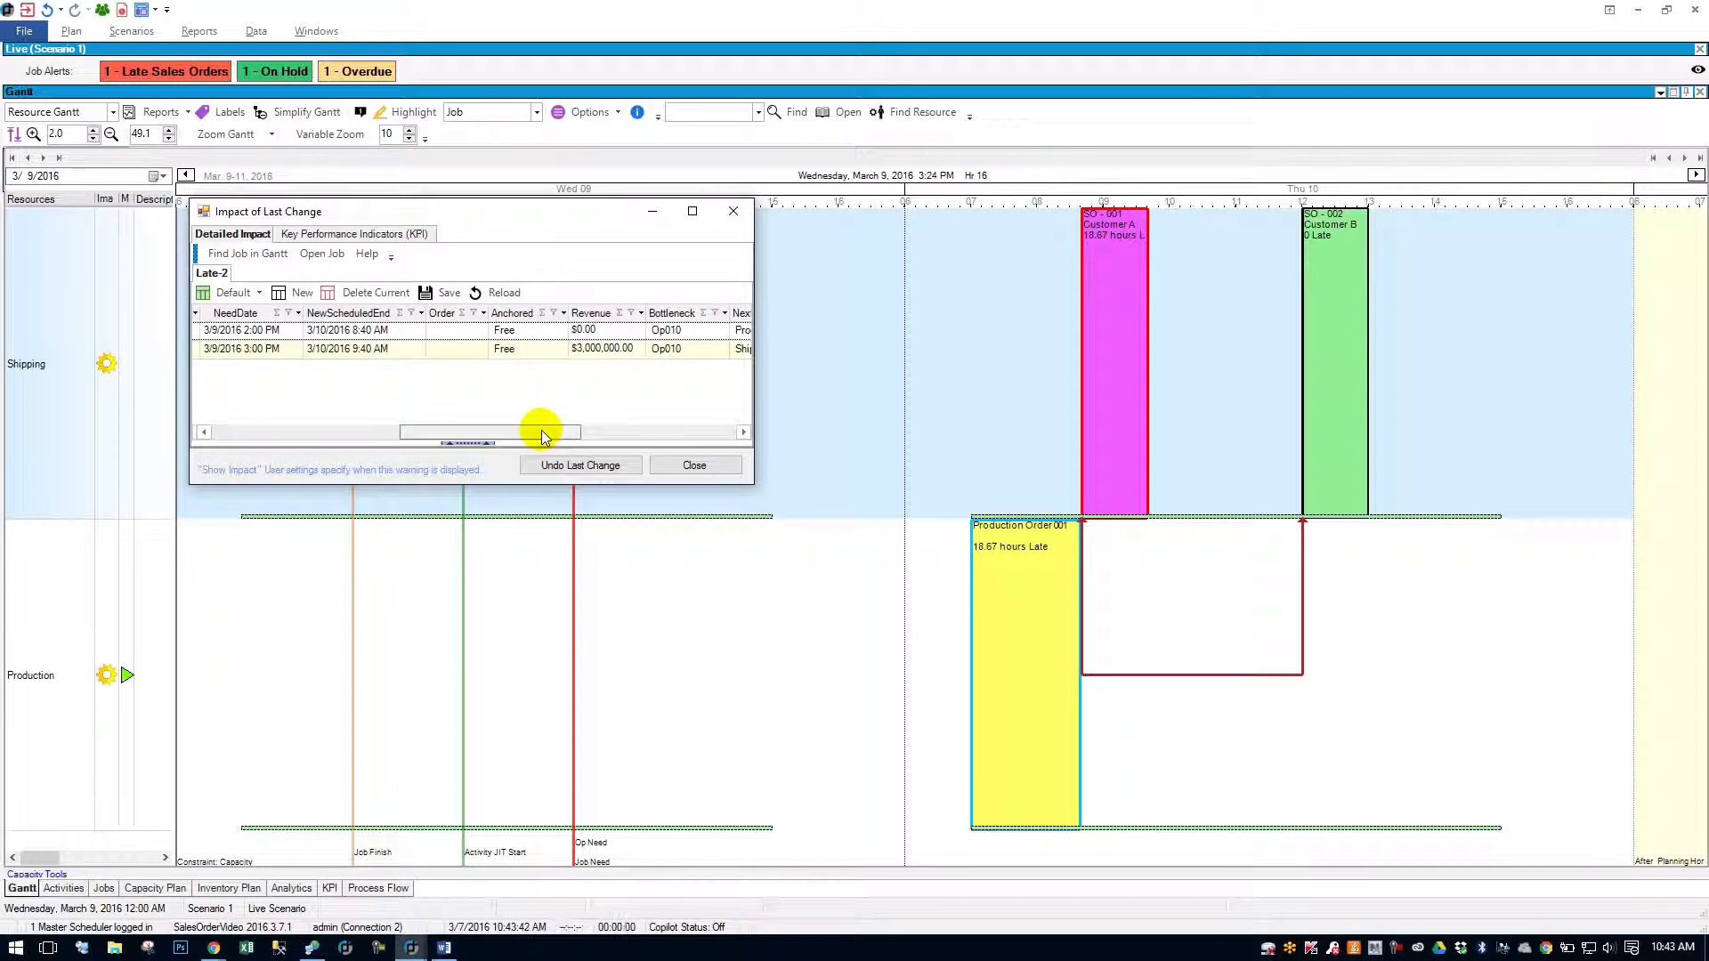
left_click(733, 211)
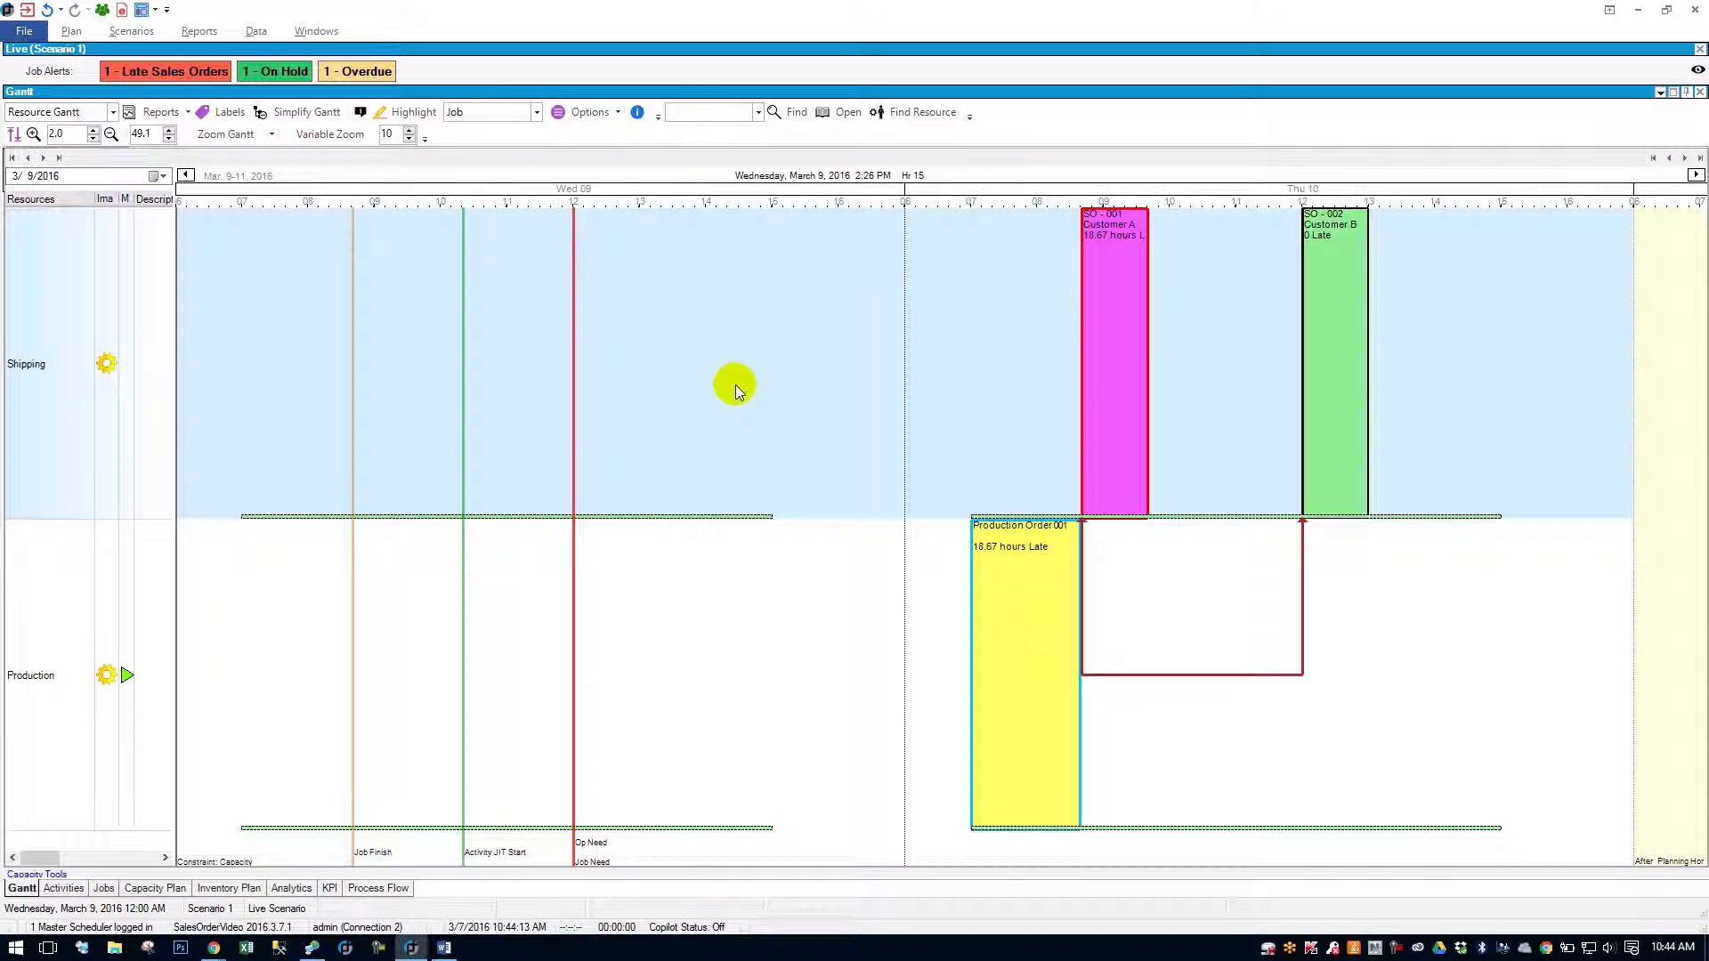
Step: Open Customer A's sales order job, examine its Connected Jobs Gantt in an enlarged window, and close the job
left_click(1108, 367)
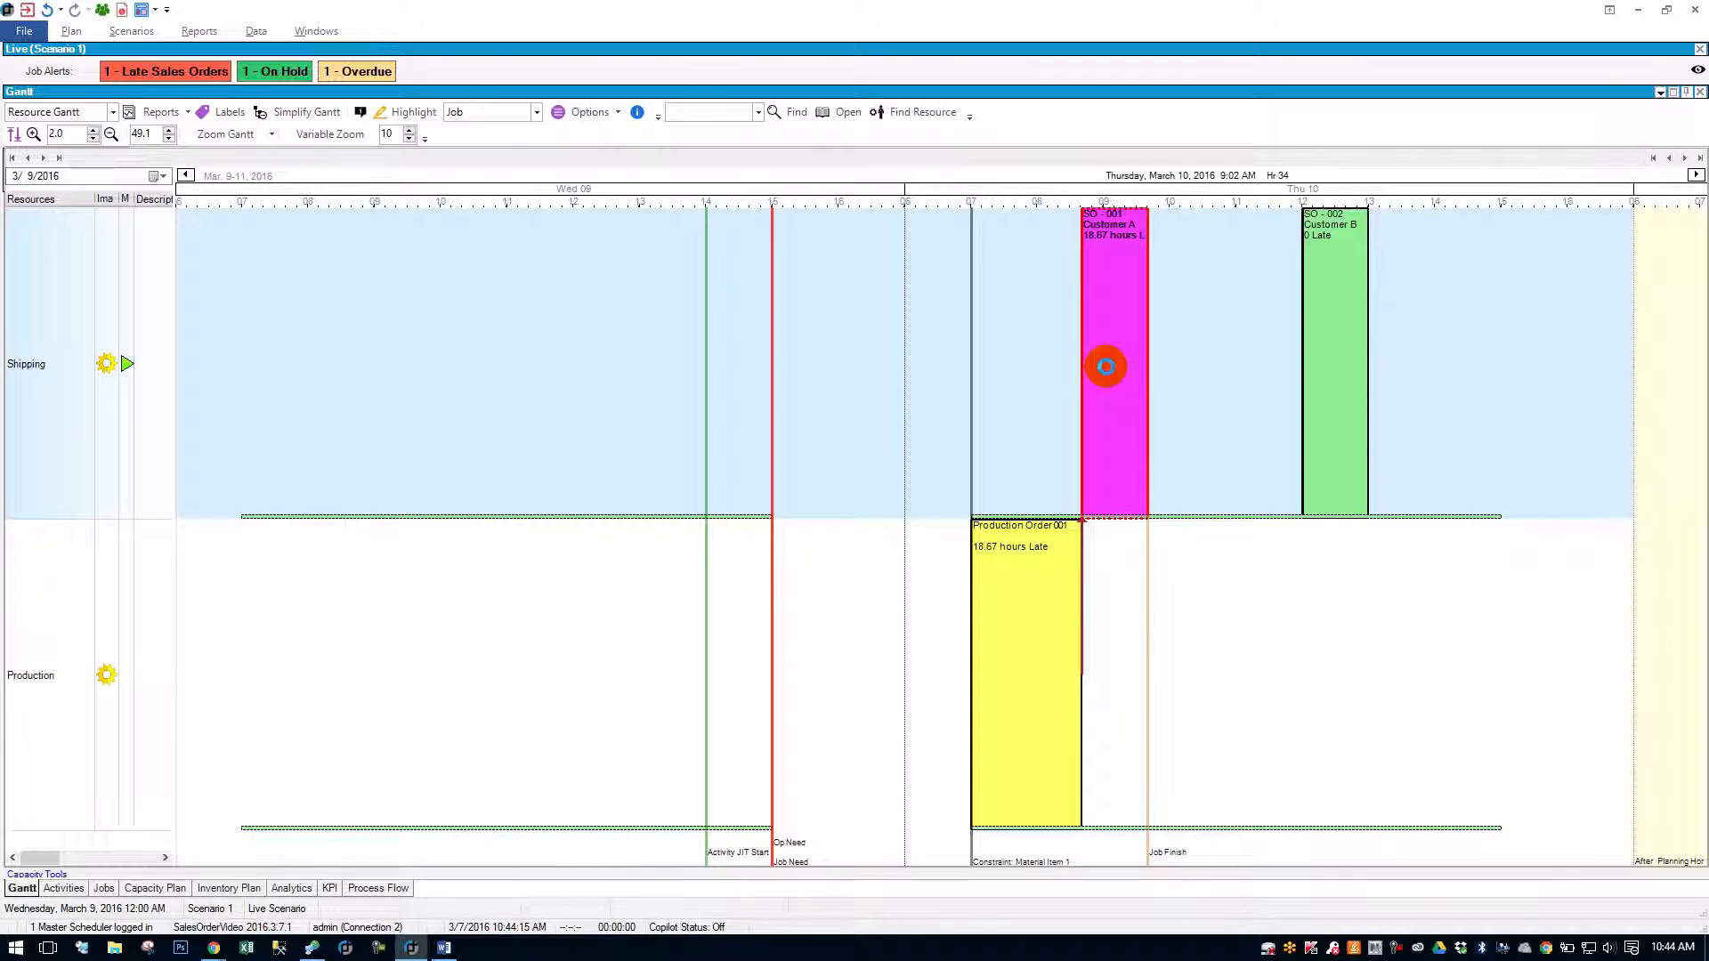
double_click(1106, 367)
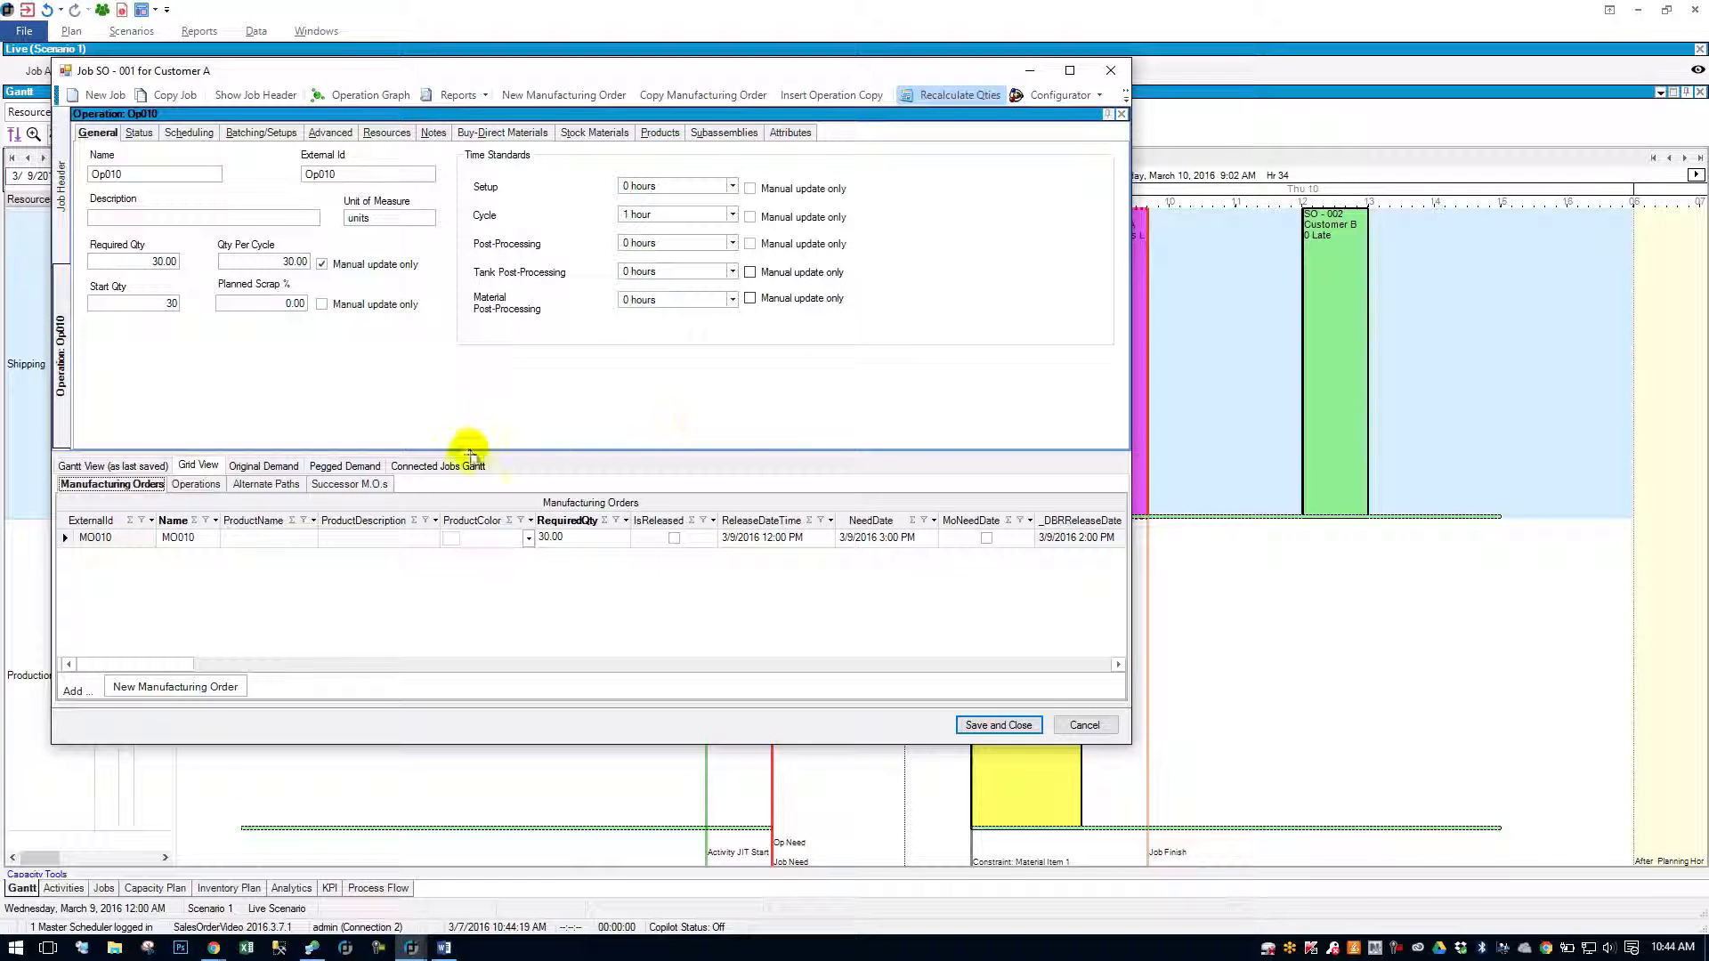
left_click(464, 467)
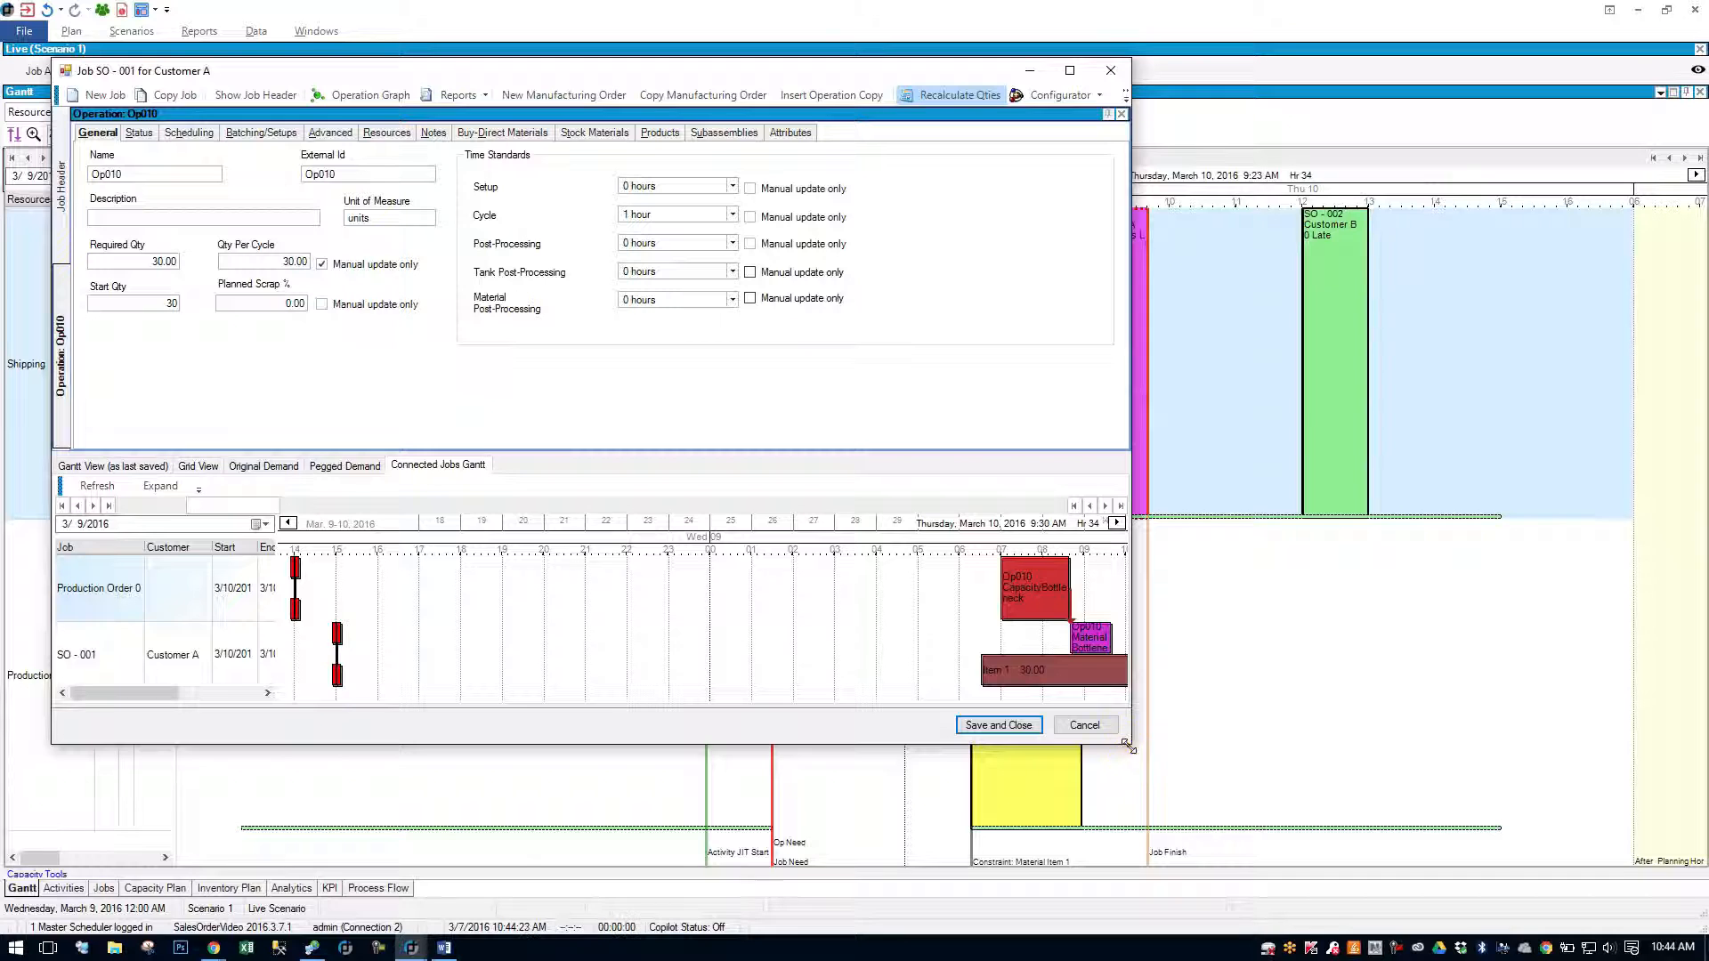
left_click_drag(1129, 744, 1298, 851)
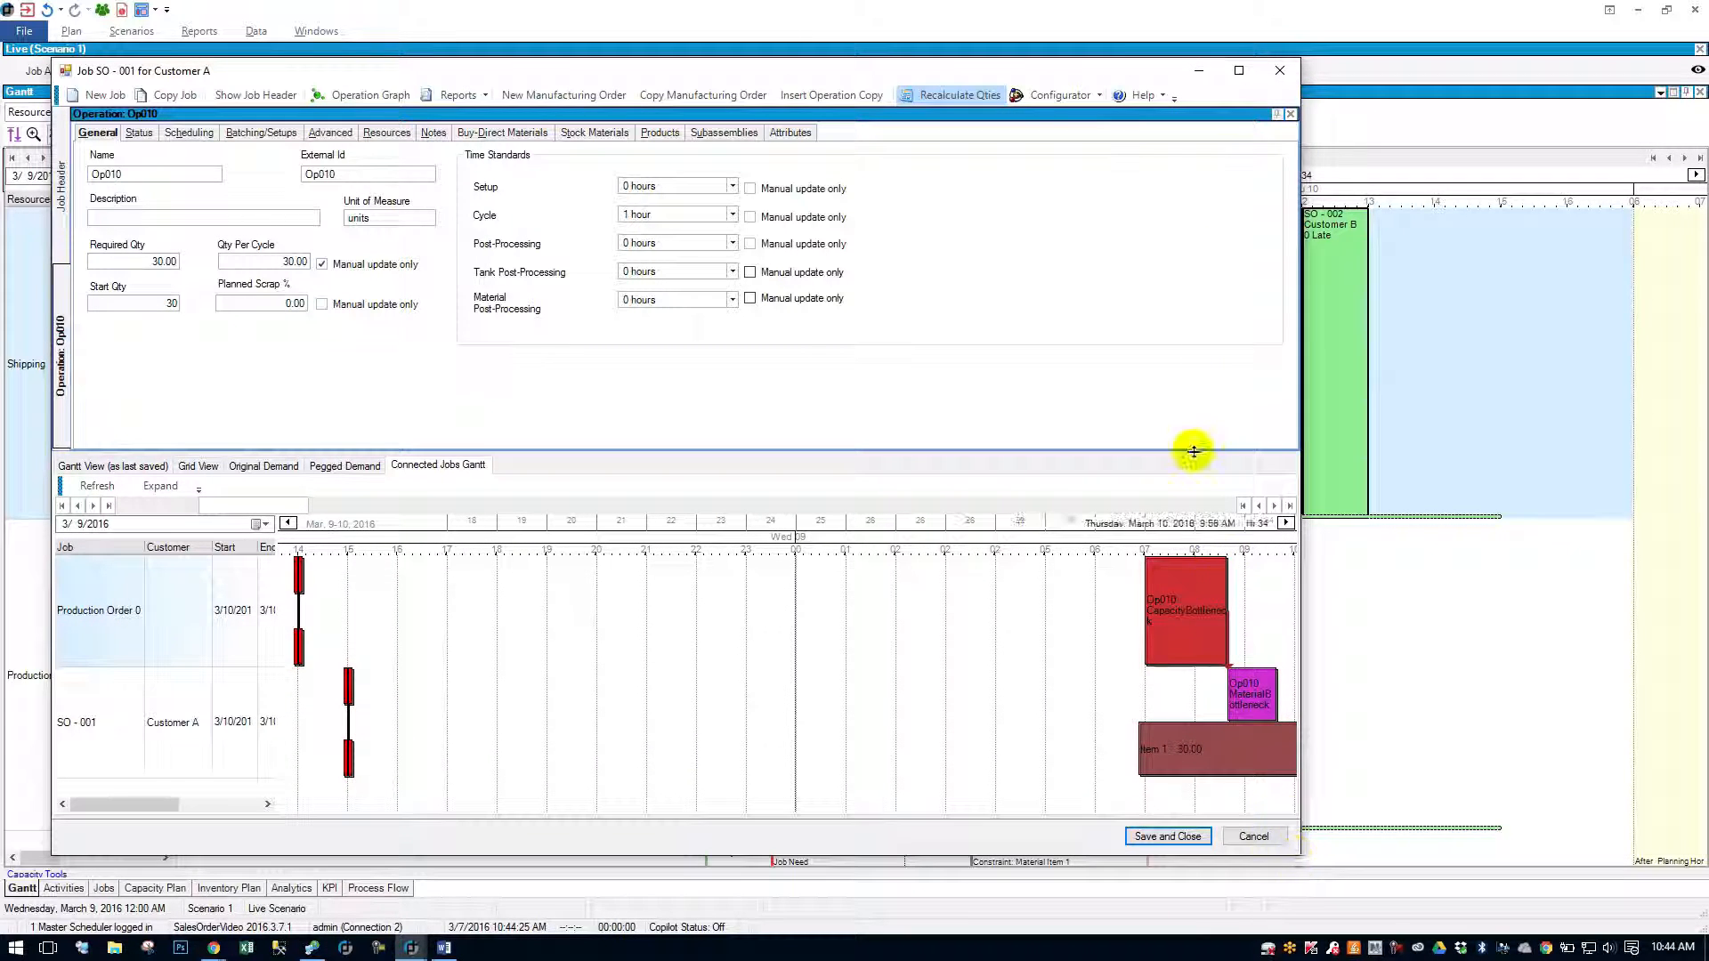
left_click_drag(979, 75, 1017, 66)
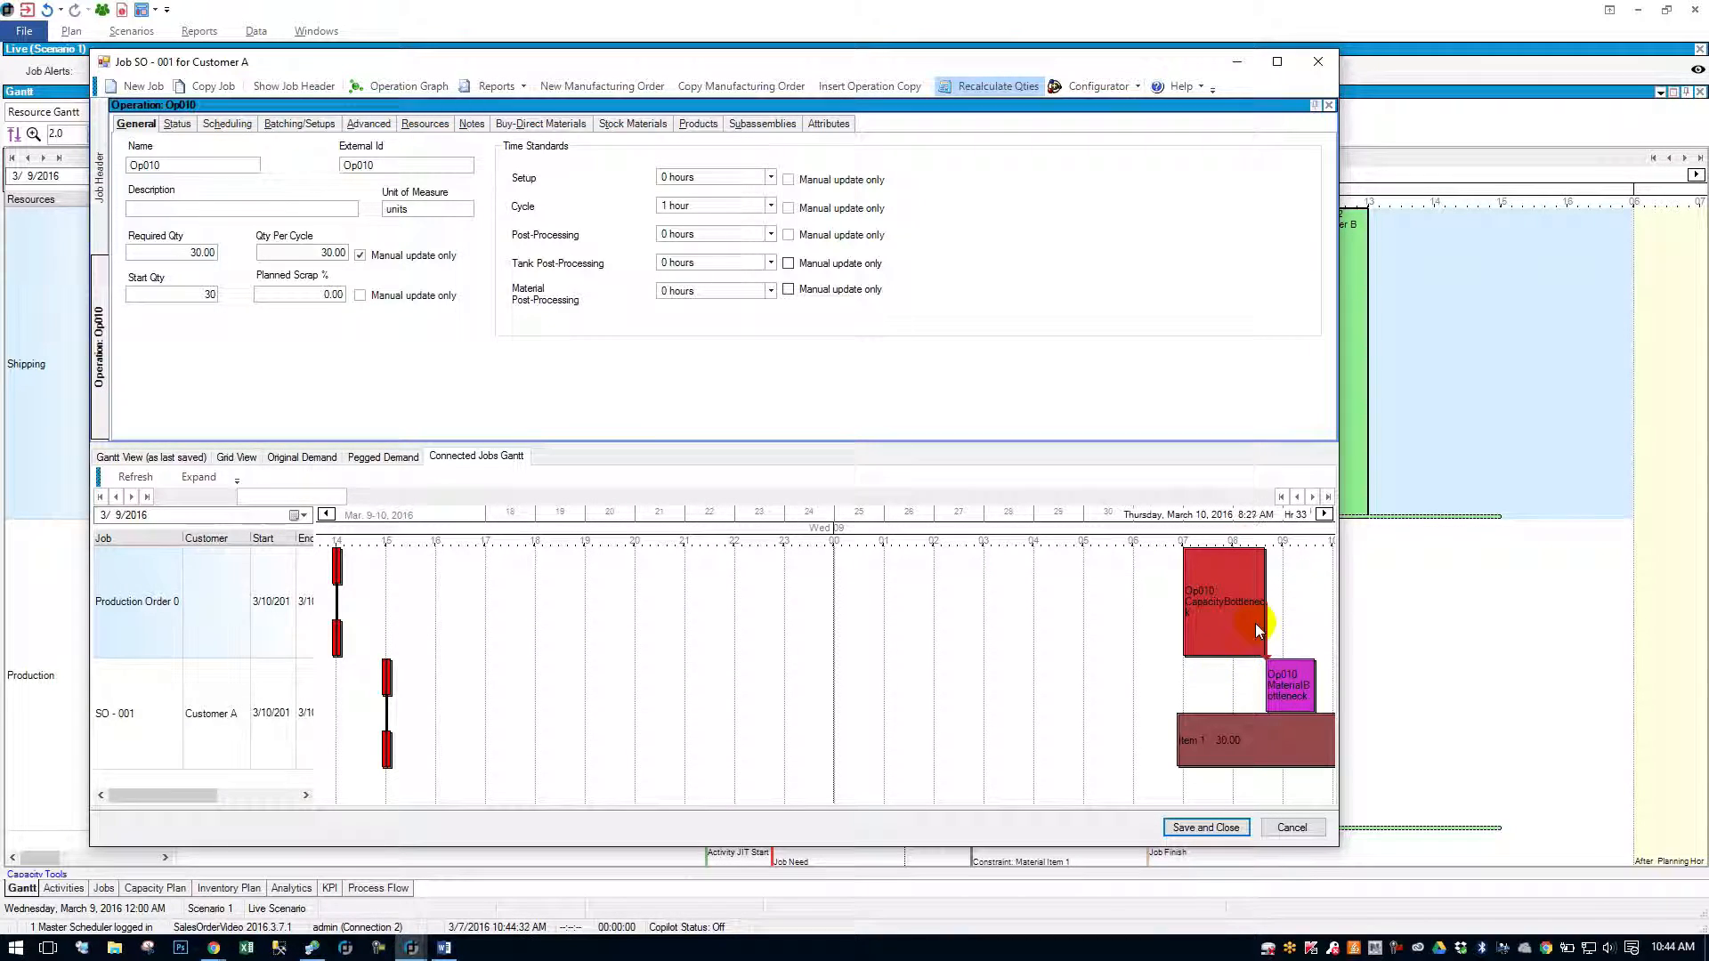
left_click(1318, 61)
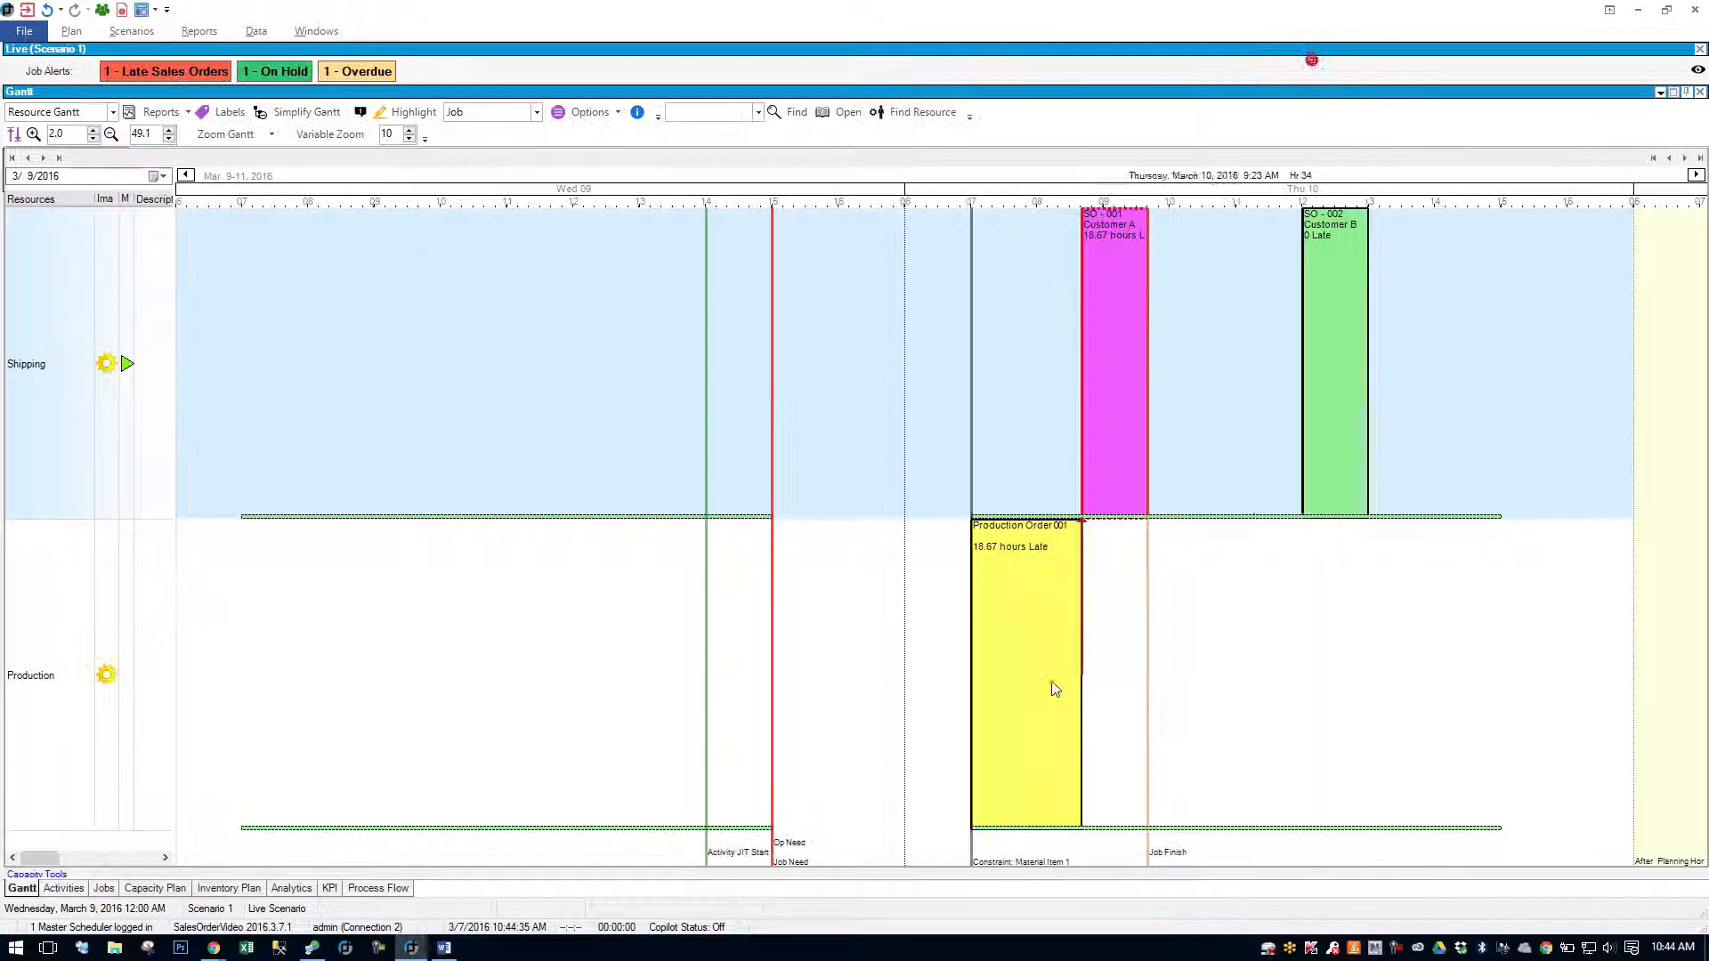
Step: Open the held production order's job, examine its Connected Jobs Gantt, and close the job
right_click(1046, 674)
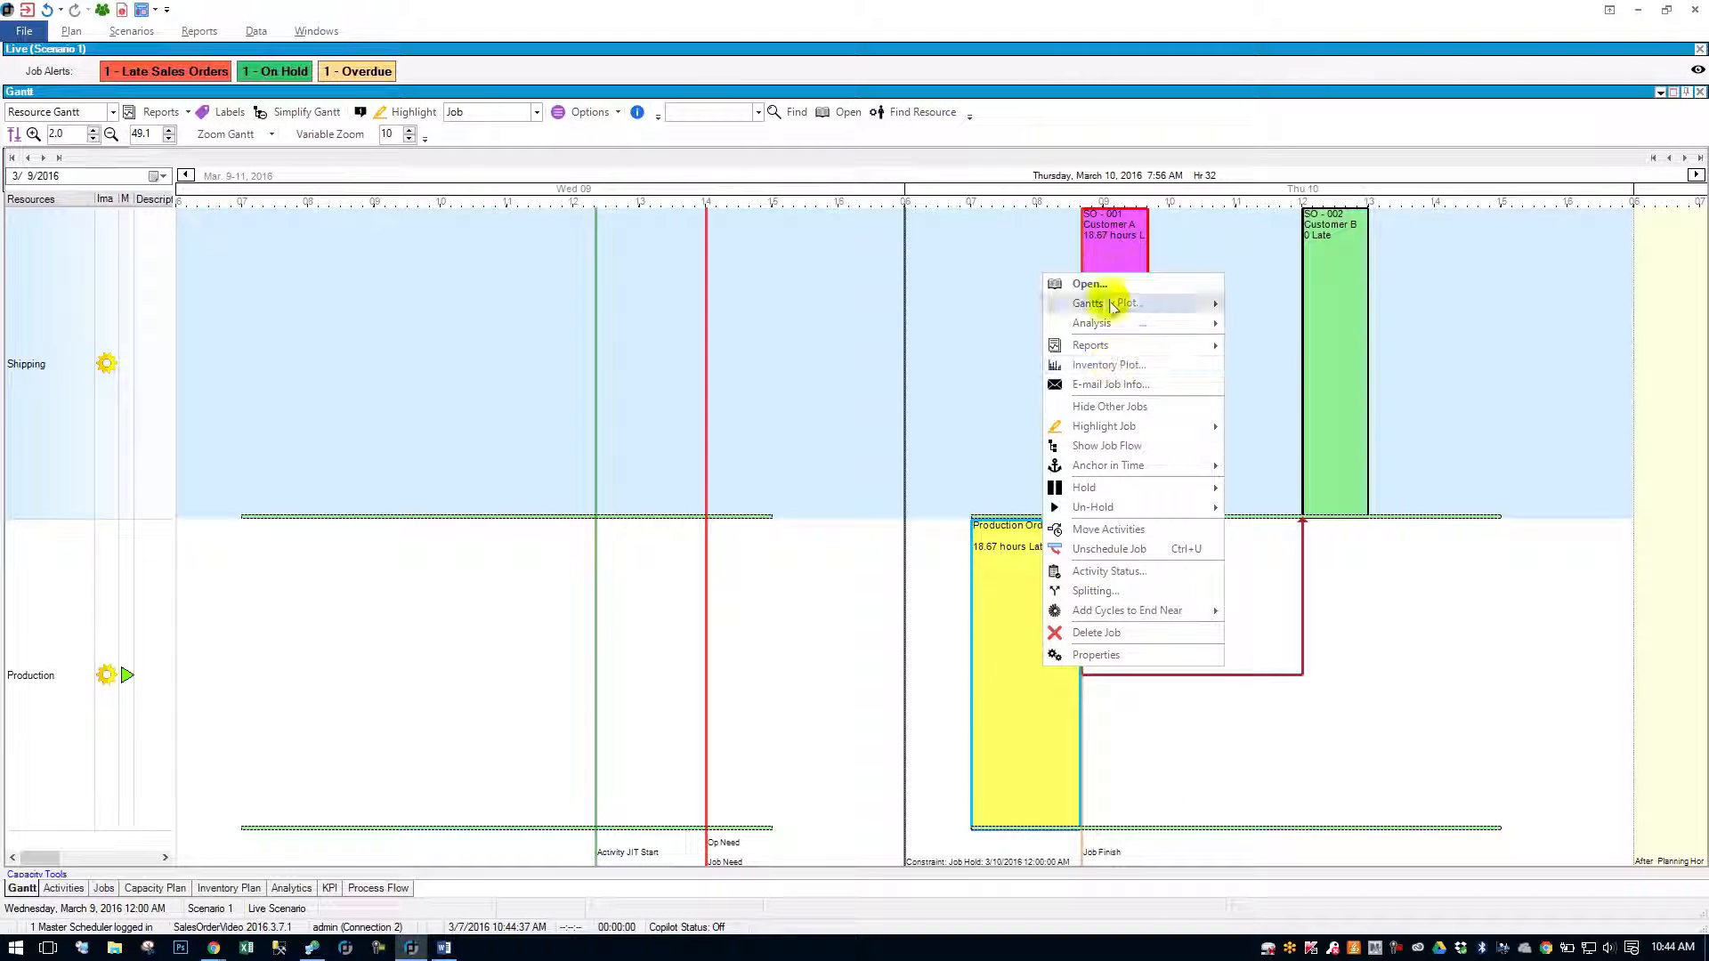
left_click(1108, 283)
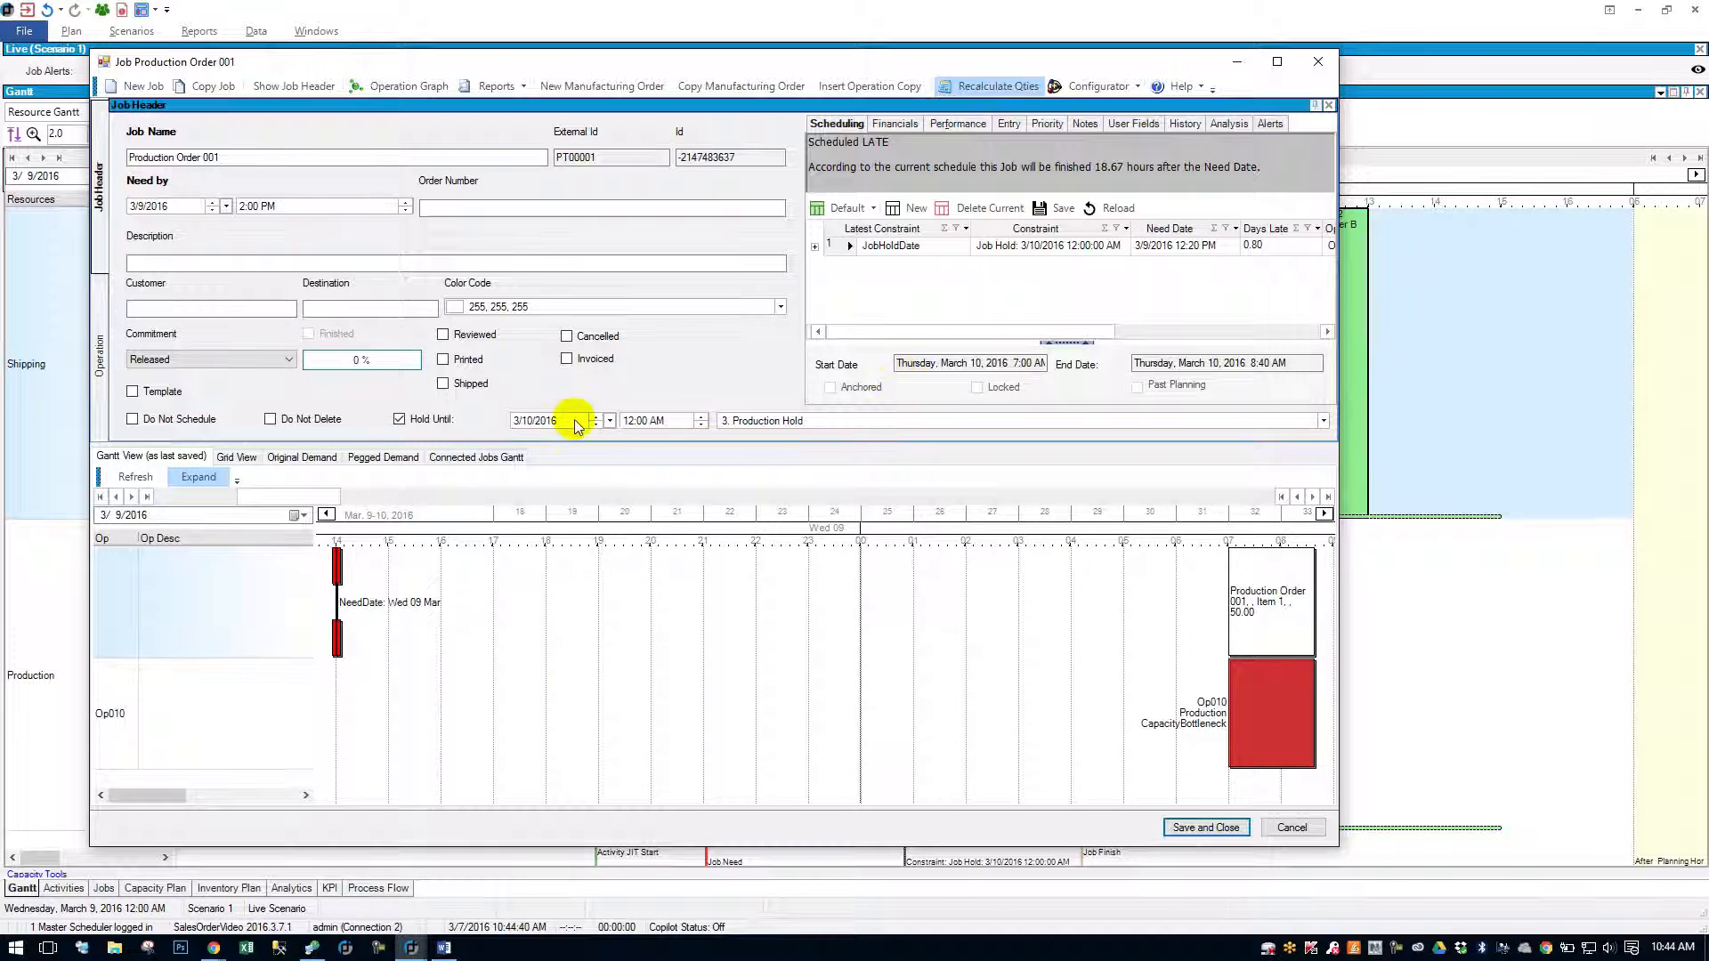
left_click(472, 456)
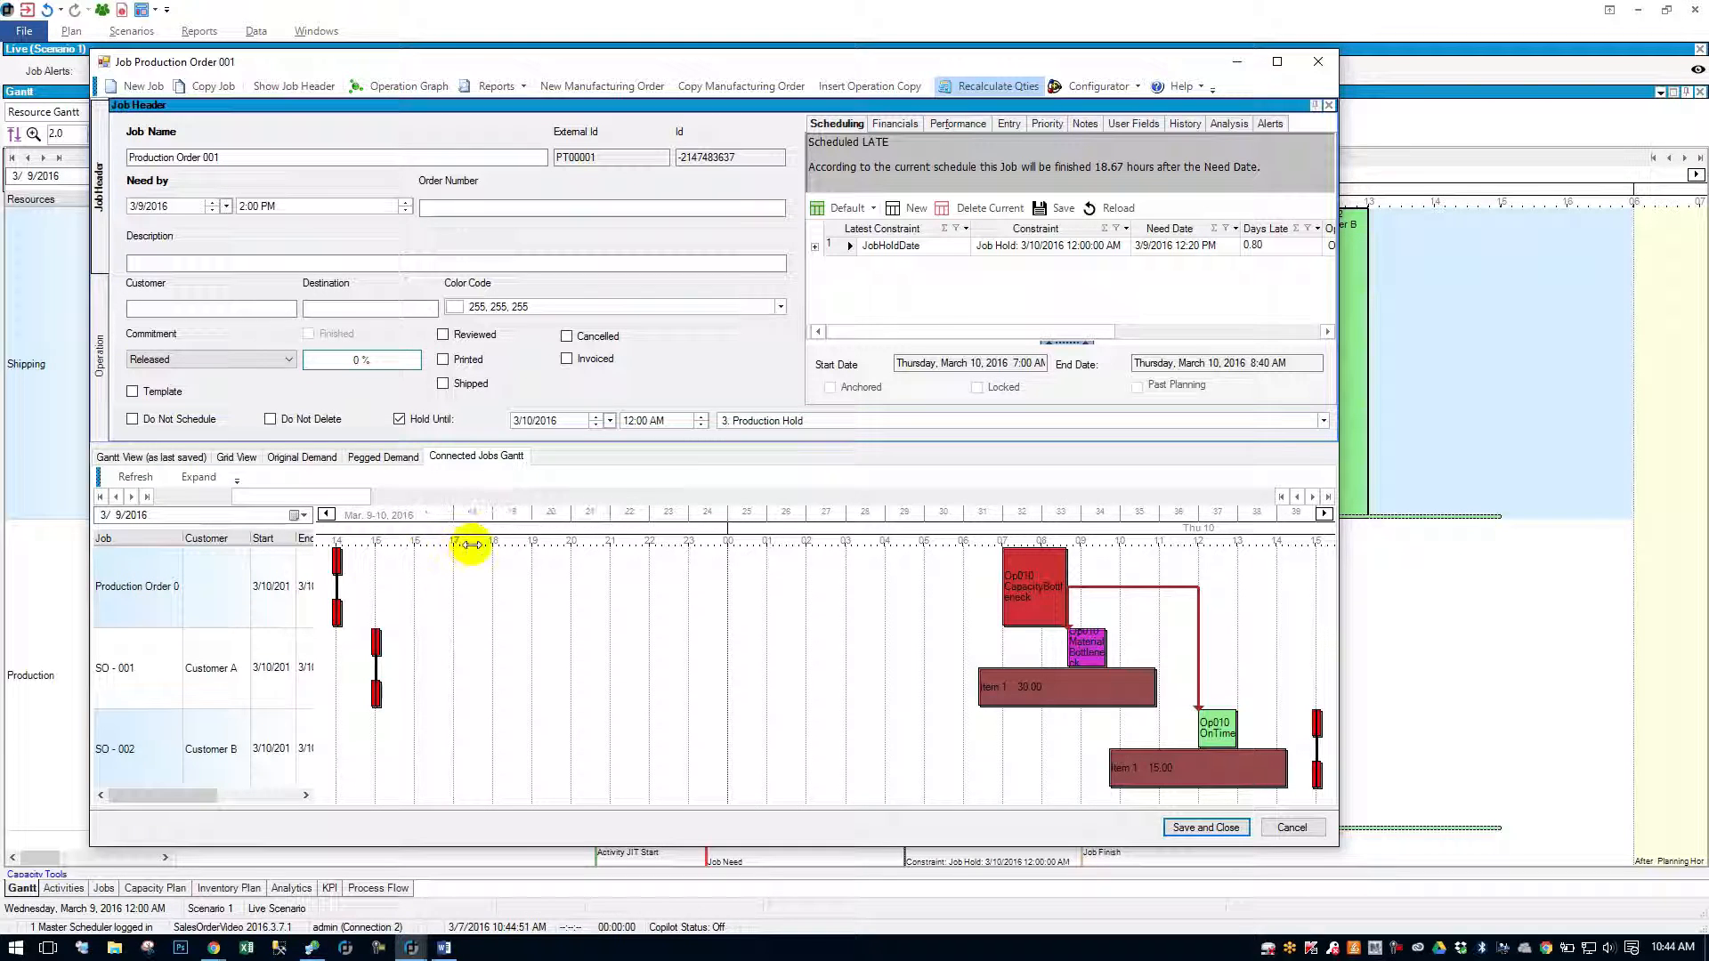
left_click(1318, 61)
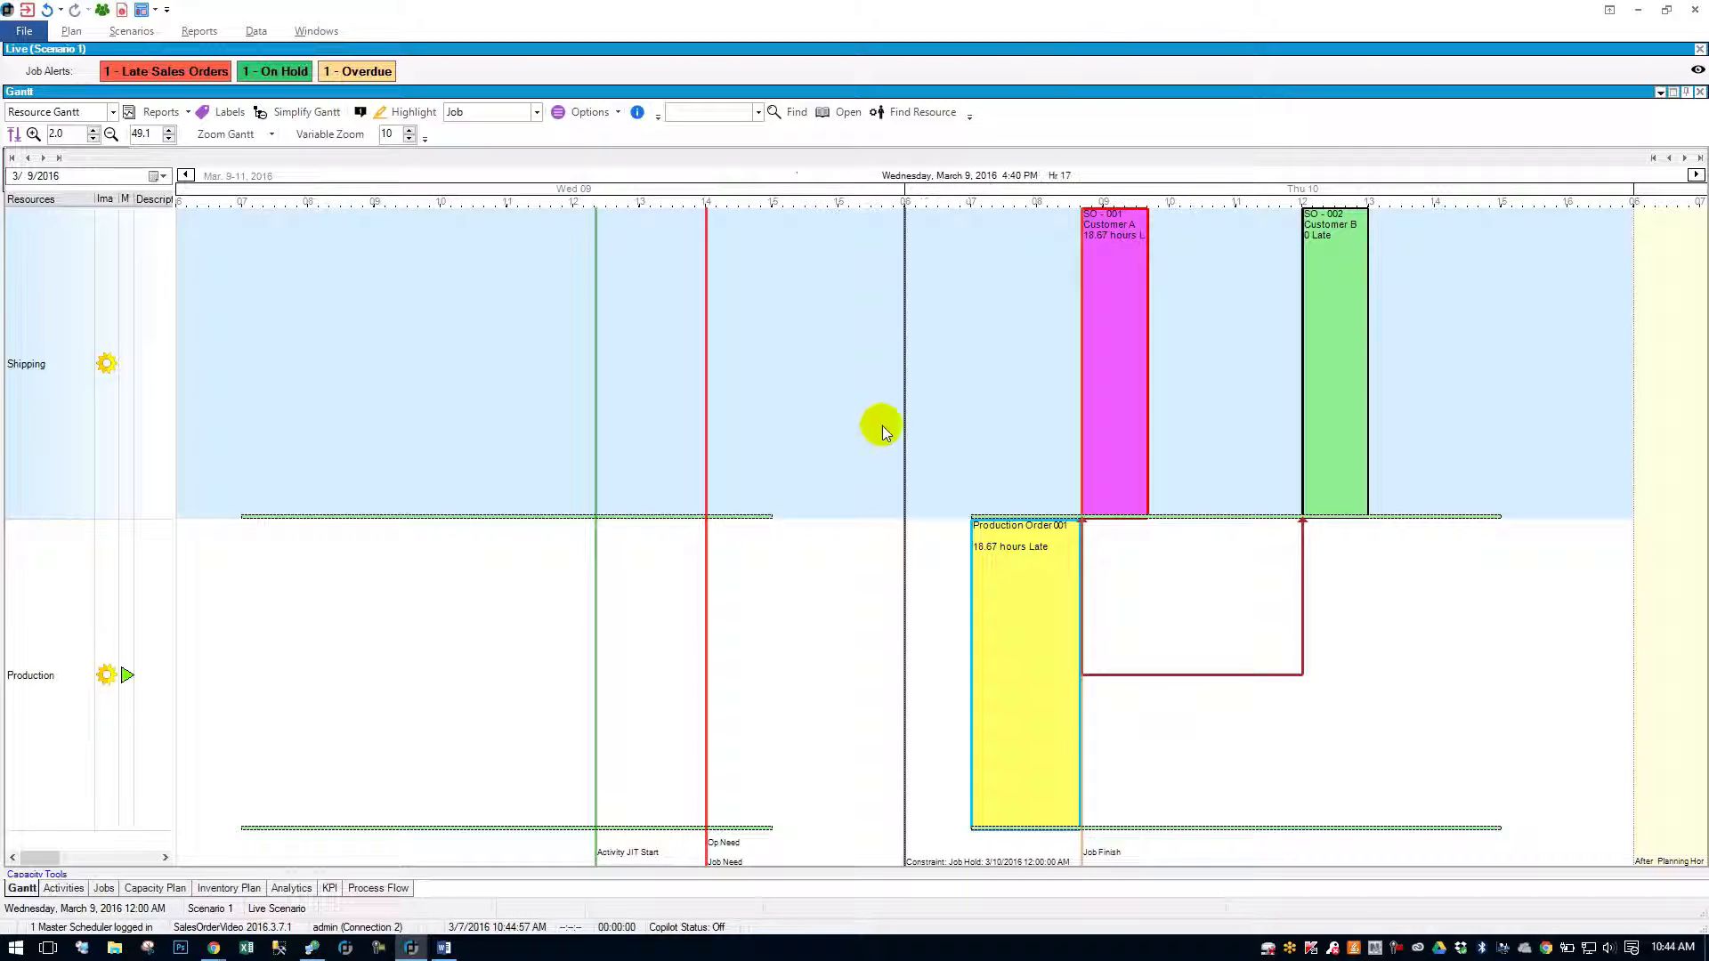
Step: Run the Where-Used Report for the held production order, review which jobs use its product, and close it
right_click(992, 568)
mouse_move(1043, 249)
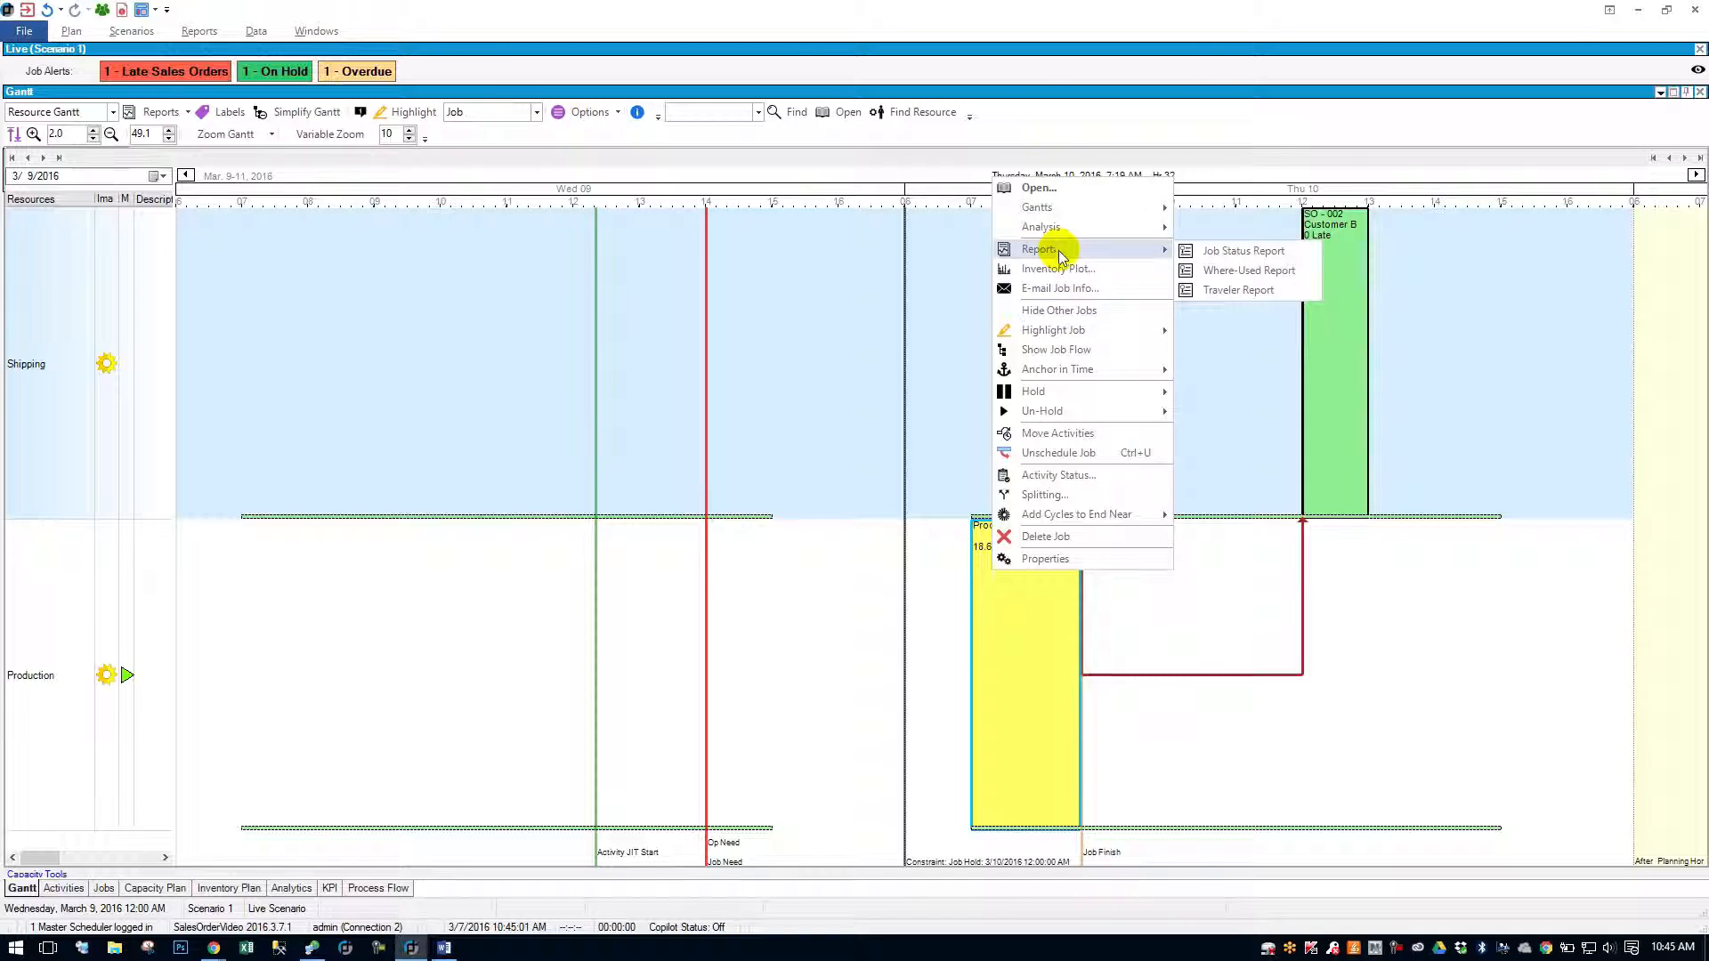
left_click(1250, 269)
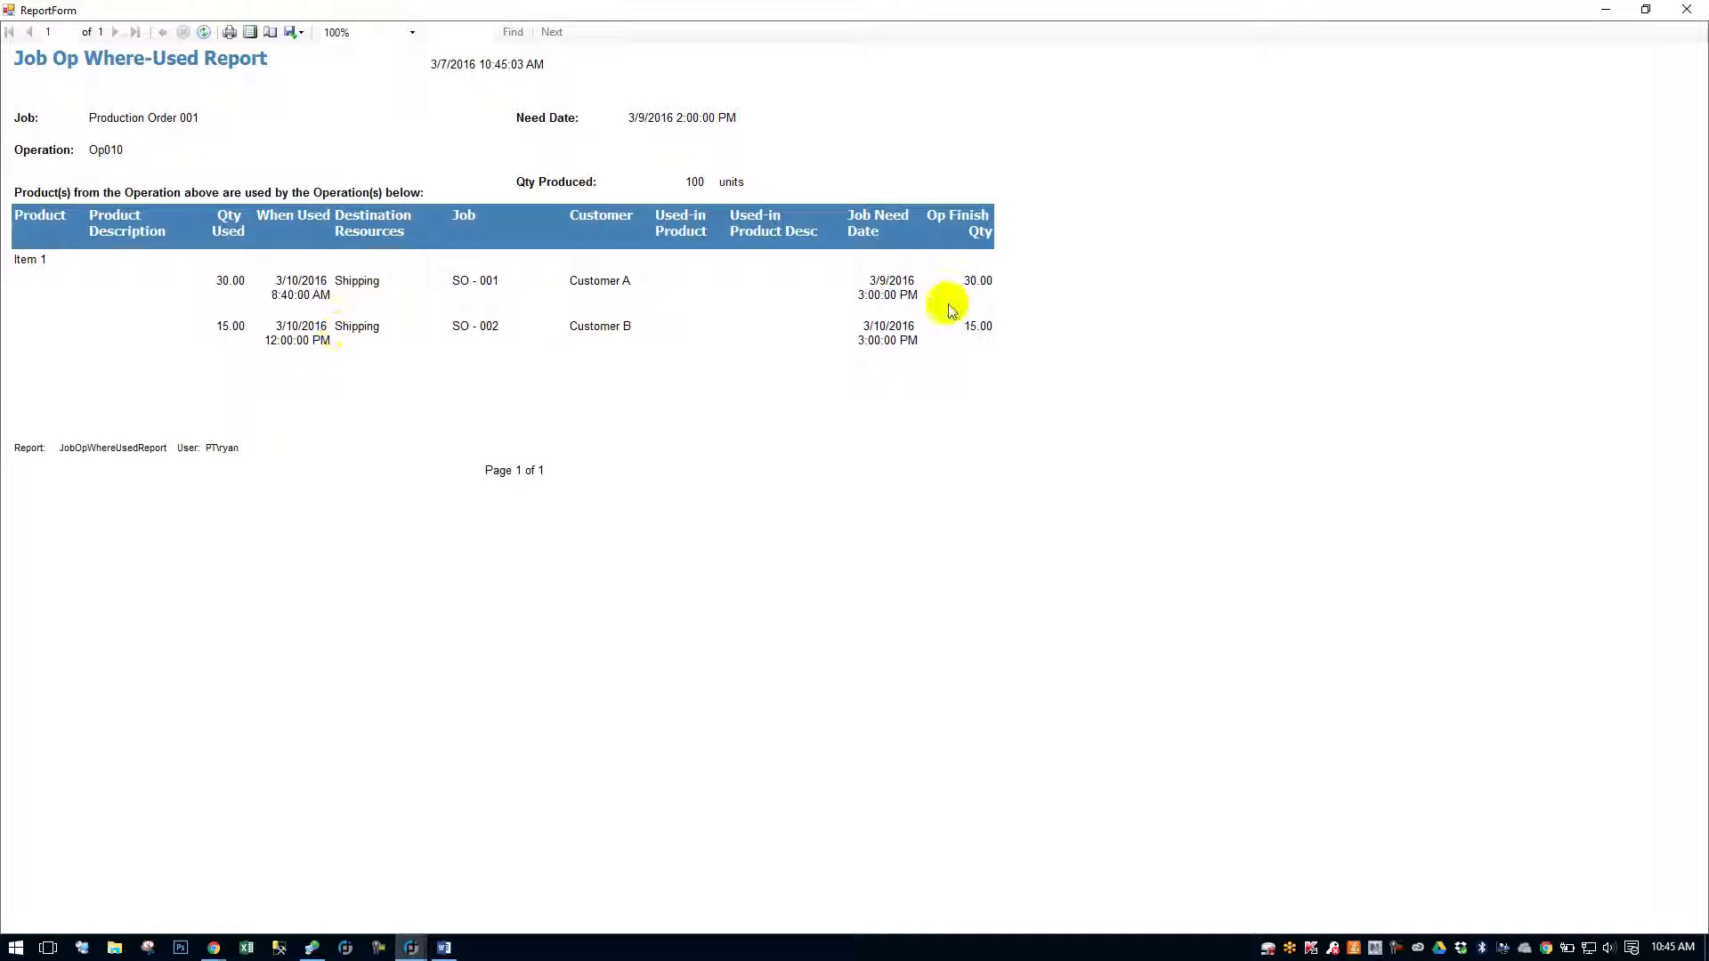
left_click(1689, 20)
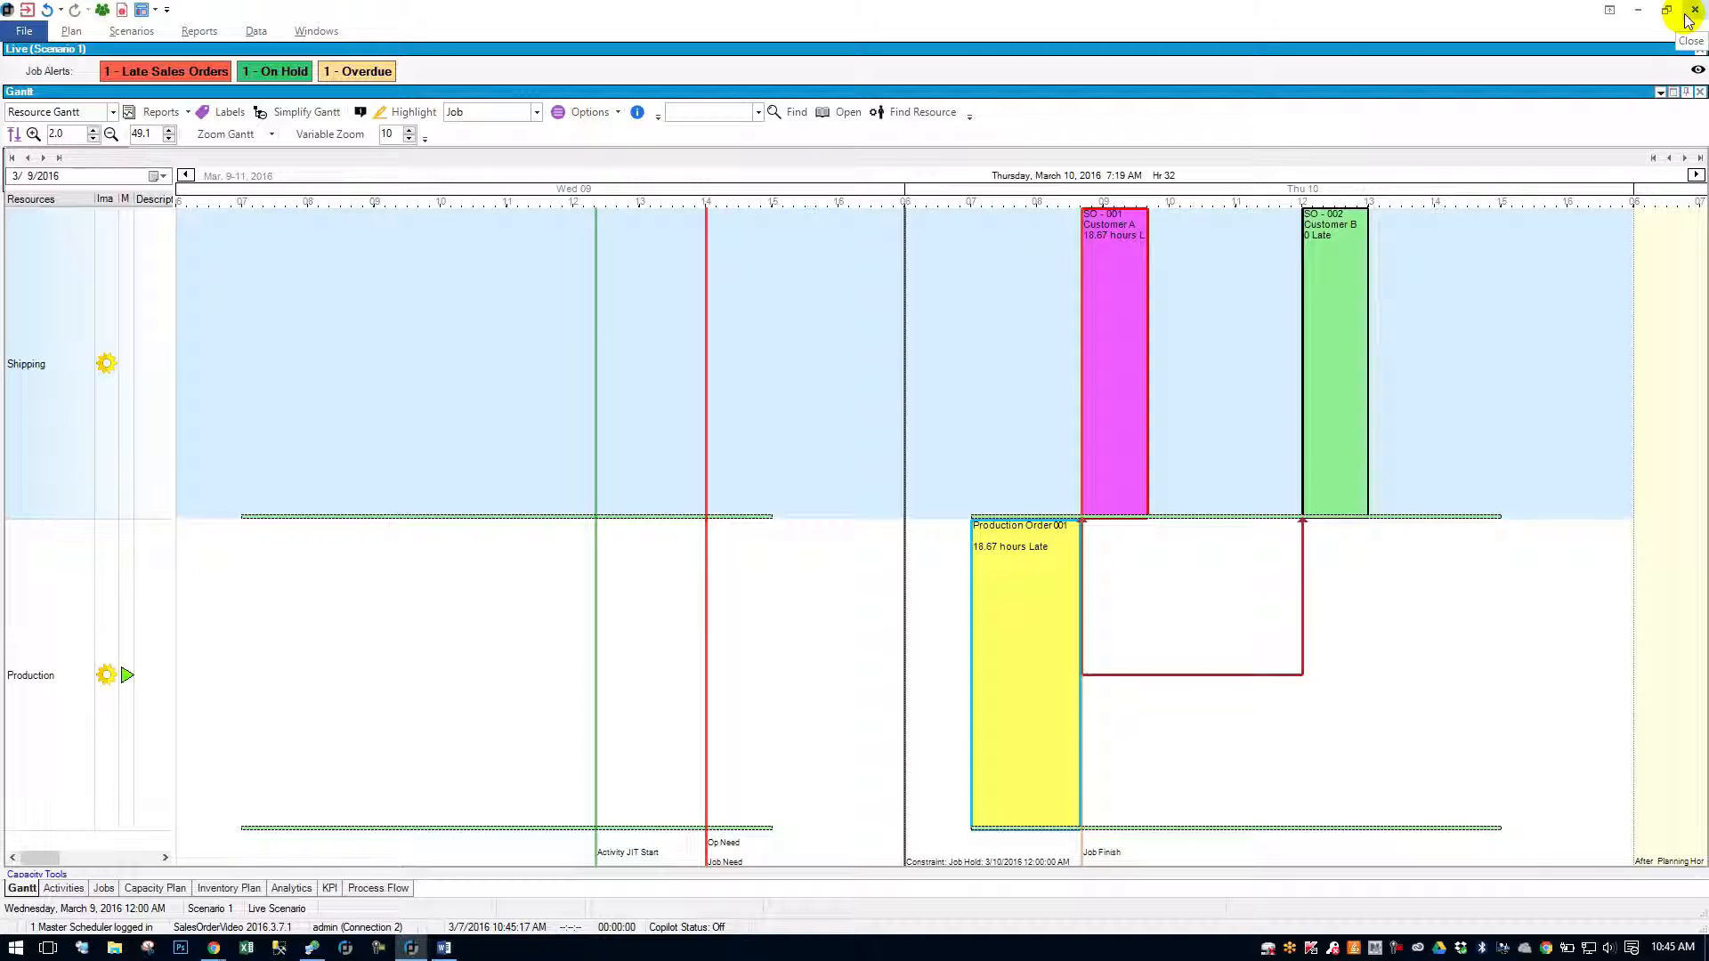
Step: Run the Job Status Report for Customer A's sales order, review its manufacturing details, and close it
right_click(1113, 376)
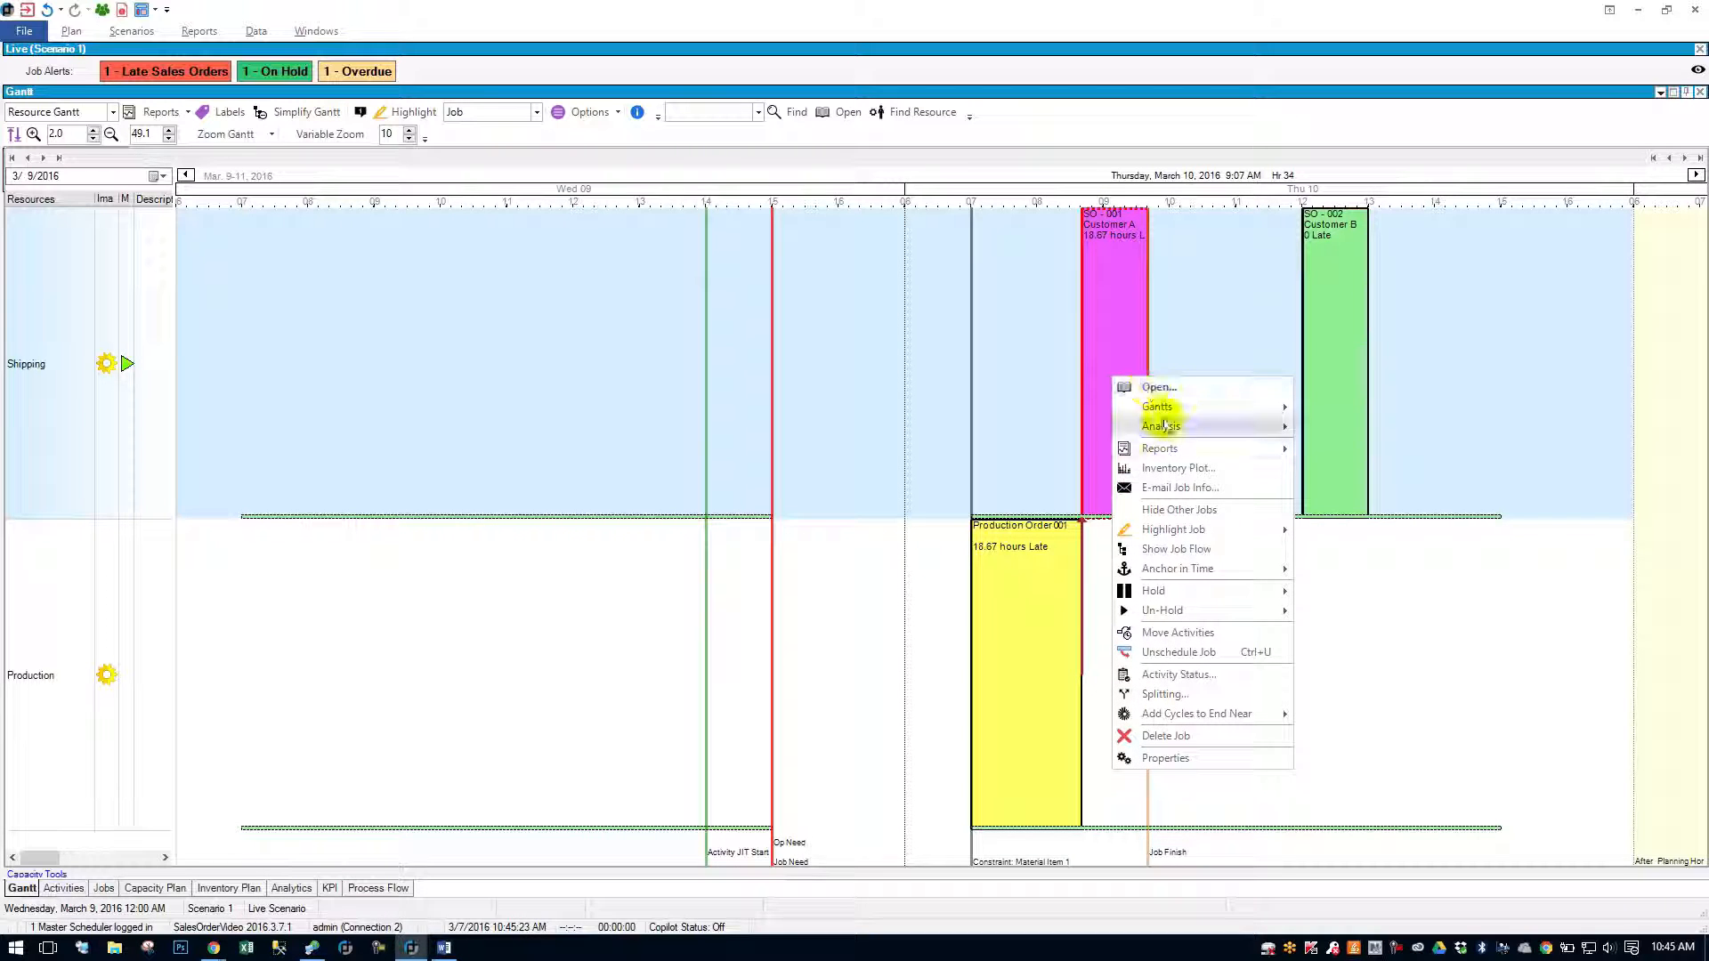
mouse_move(1177, 449)
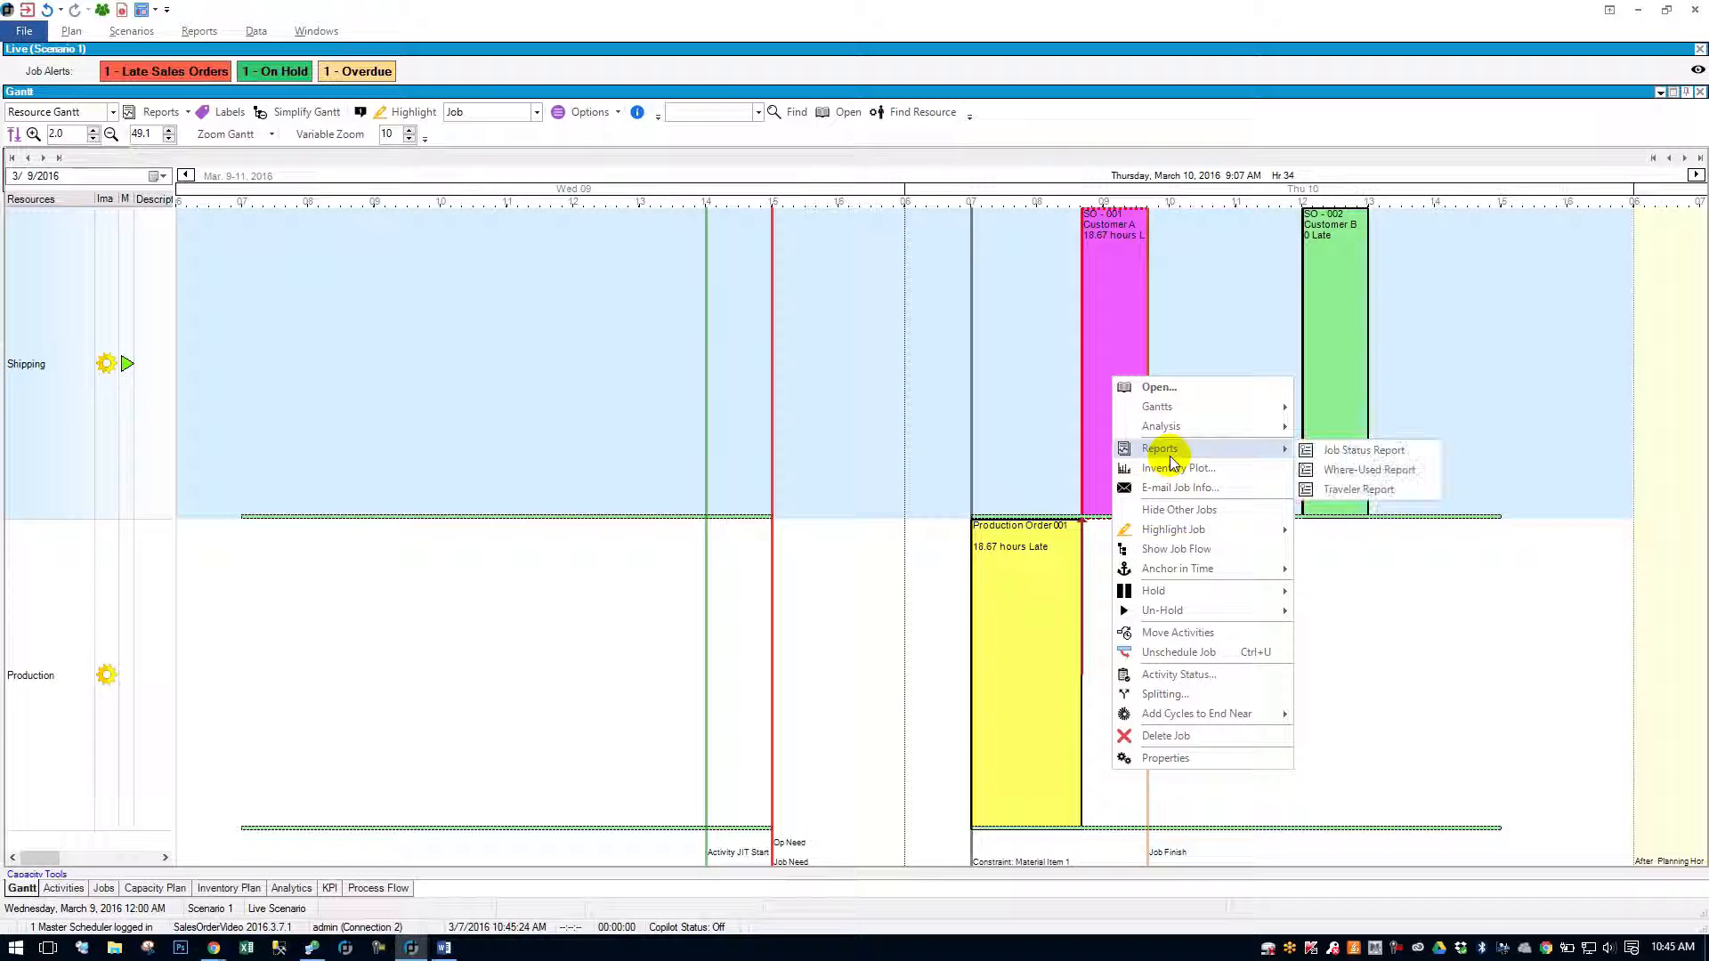
left_click(1348, 453)
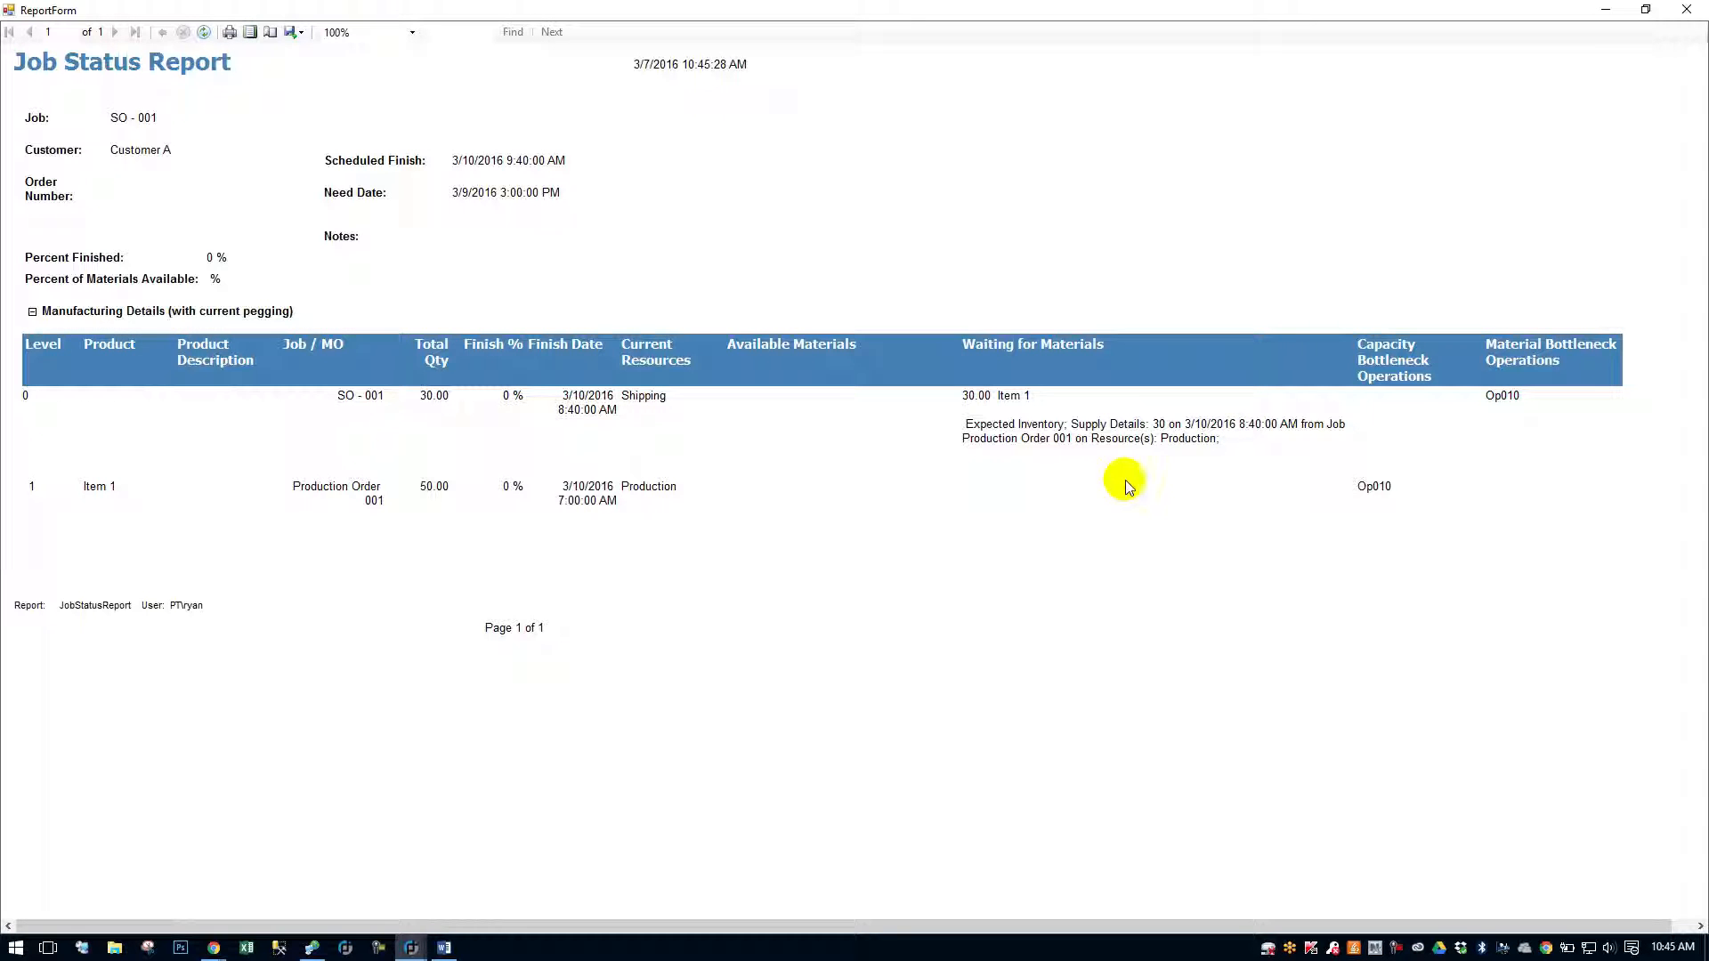
left_click(1685, 12)
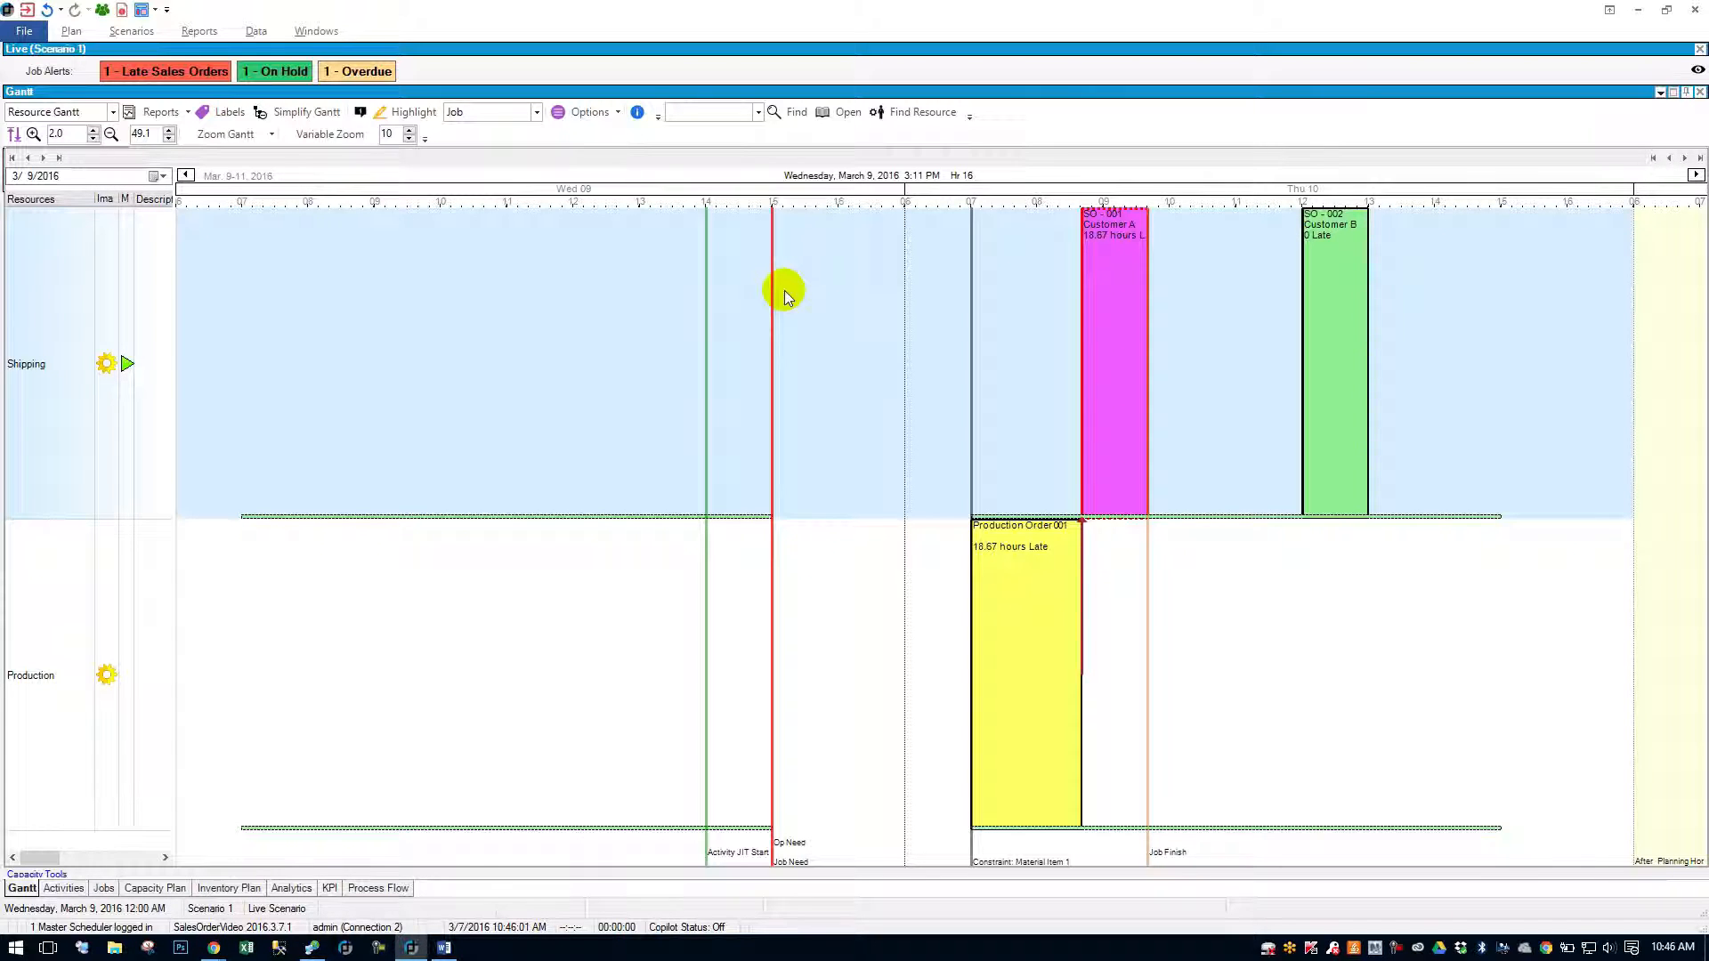
Step: Open the inventory plot for Customer A's sales order SO - 001, enlarge it, examine the Item 1 inventory changes row by row, and close it
left_click(1091, 335)
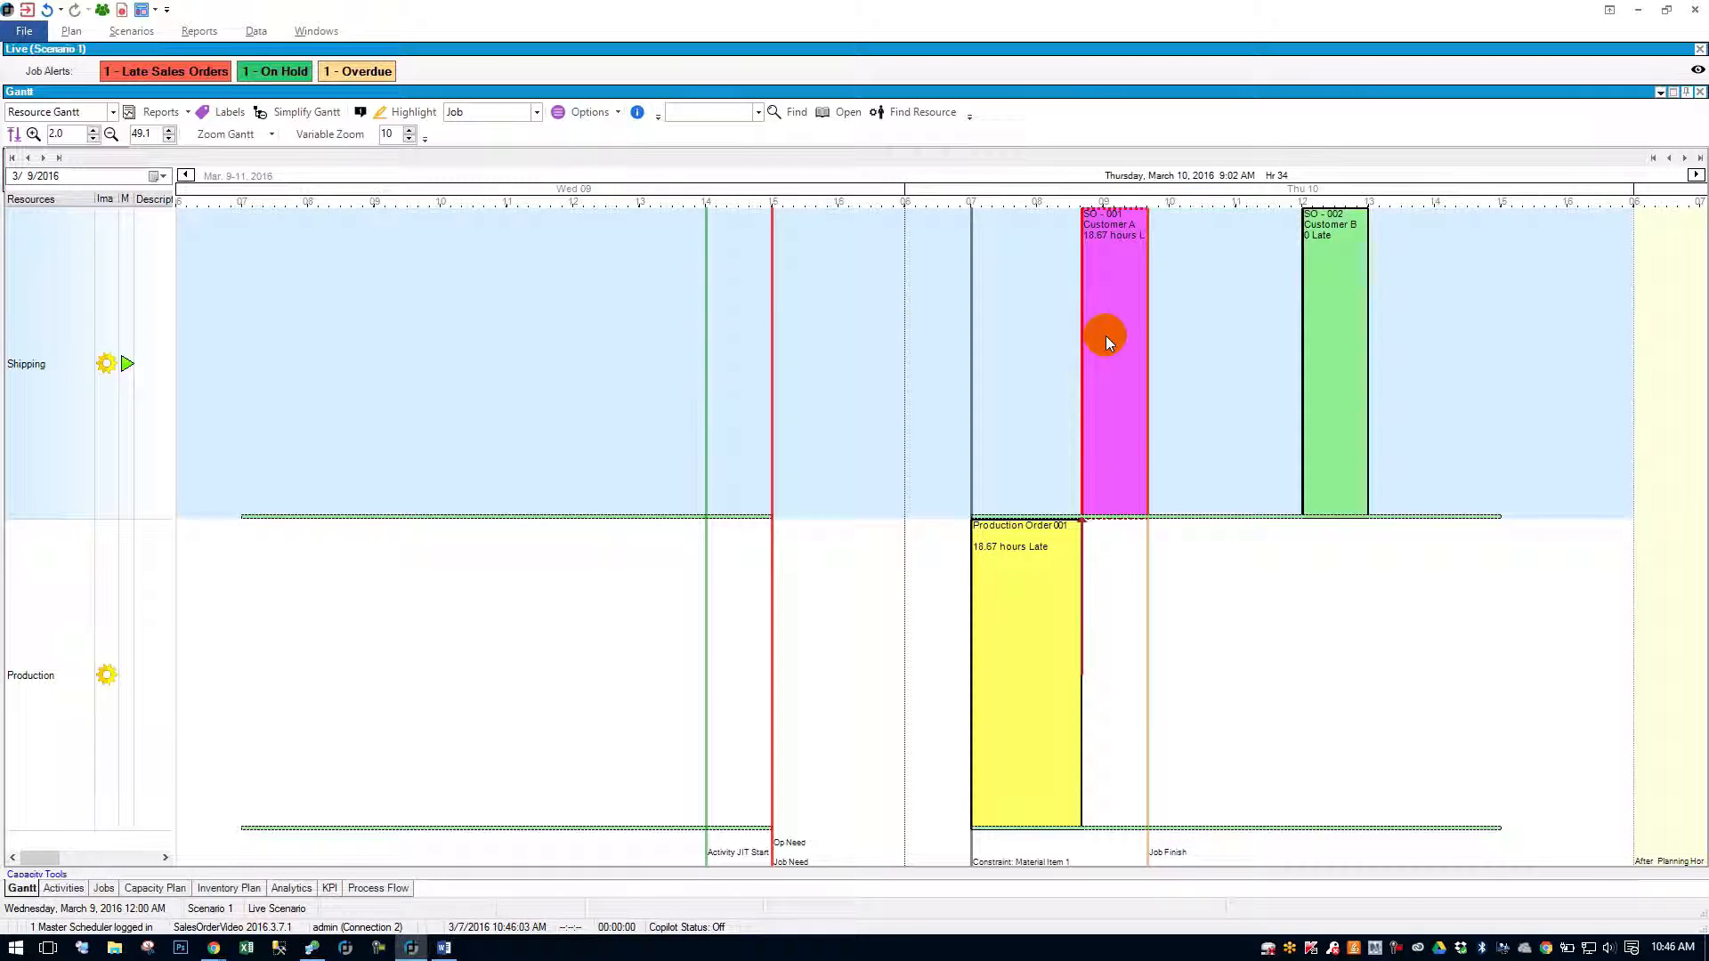
right_click(1105, 336)
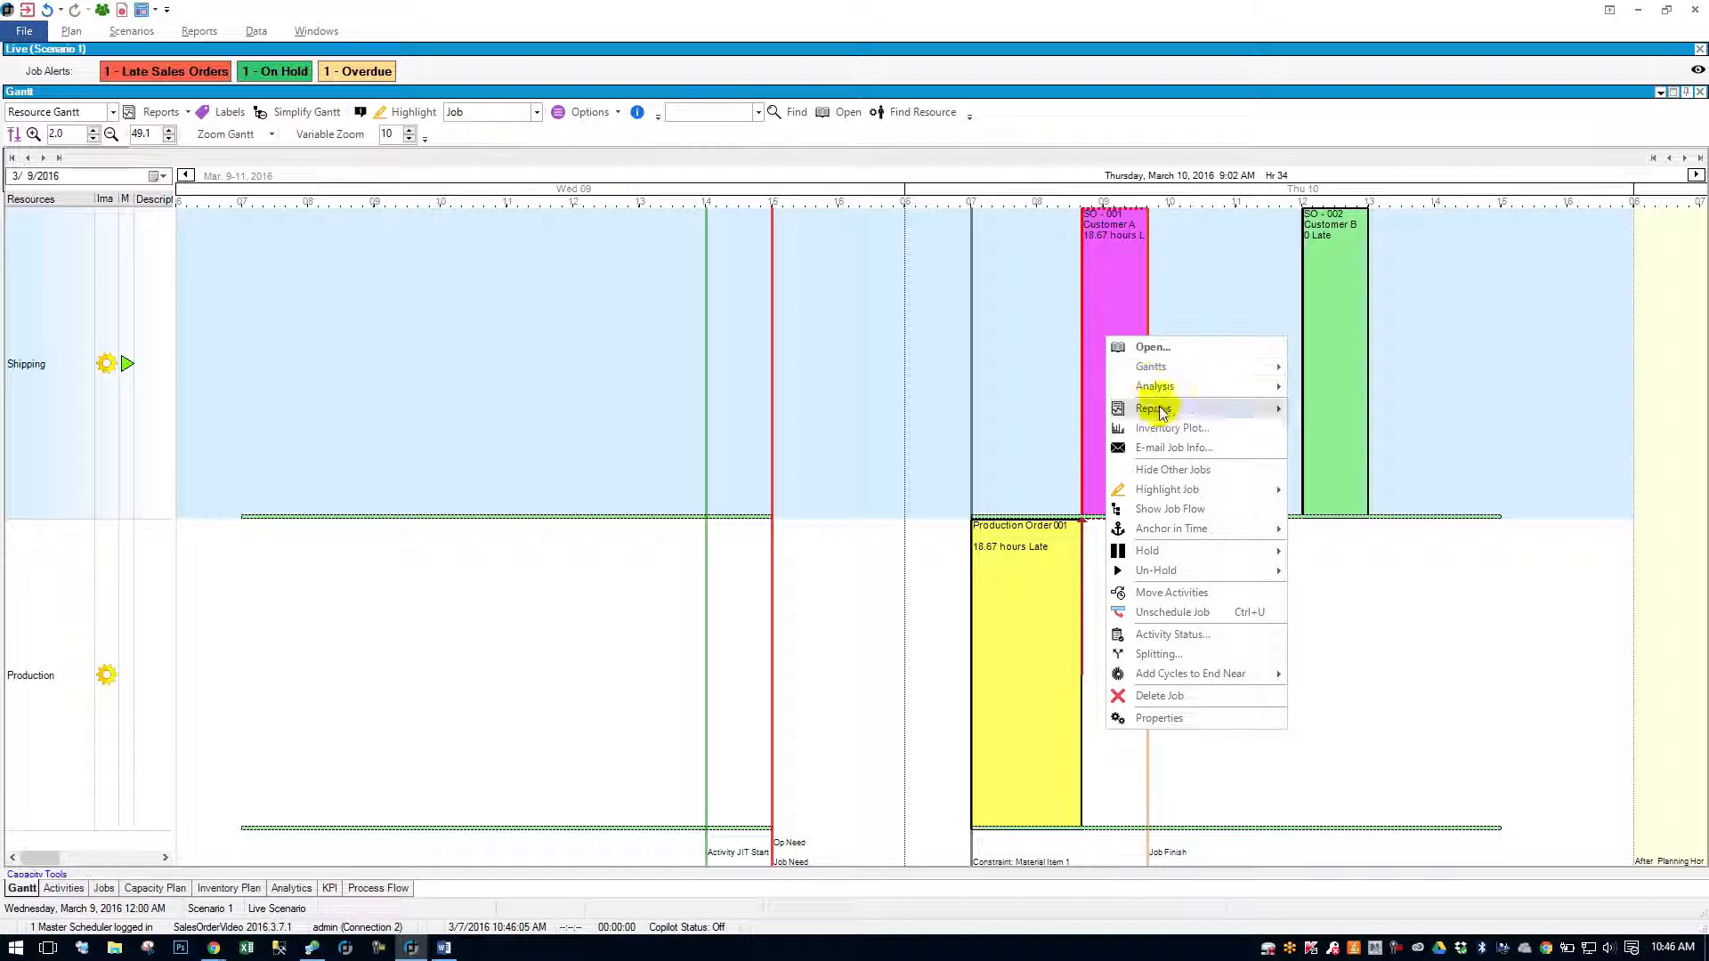
left_click(1184, 427)
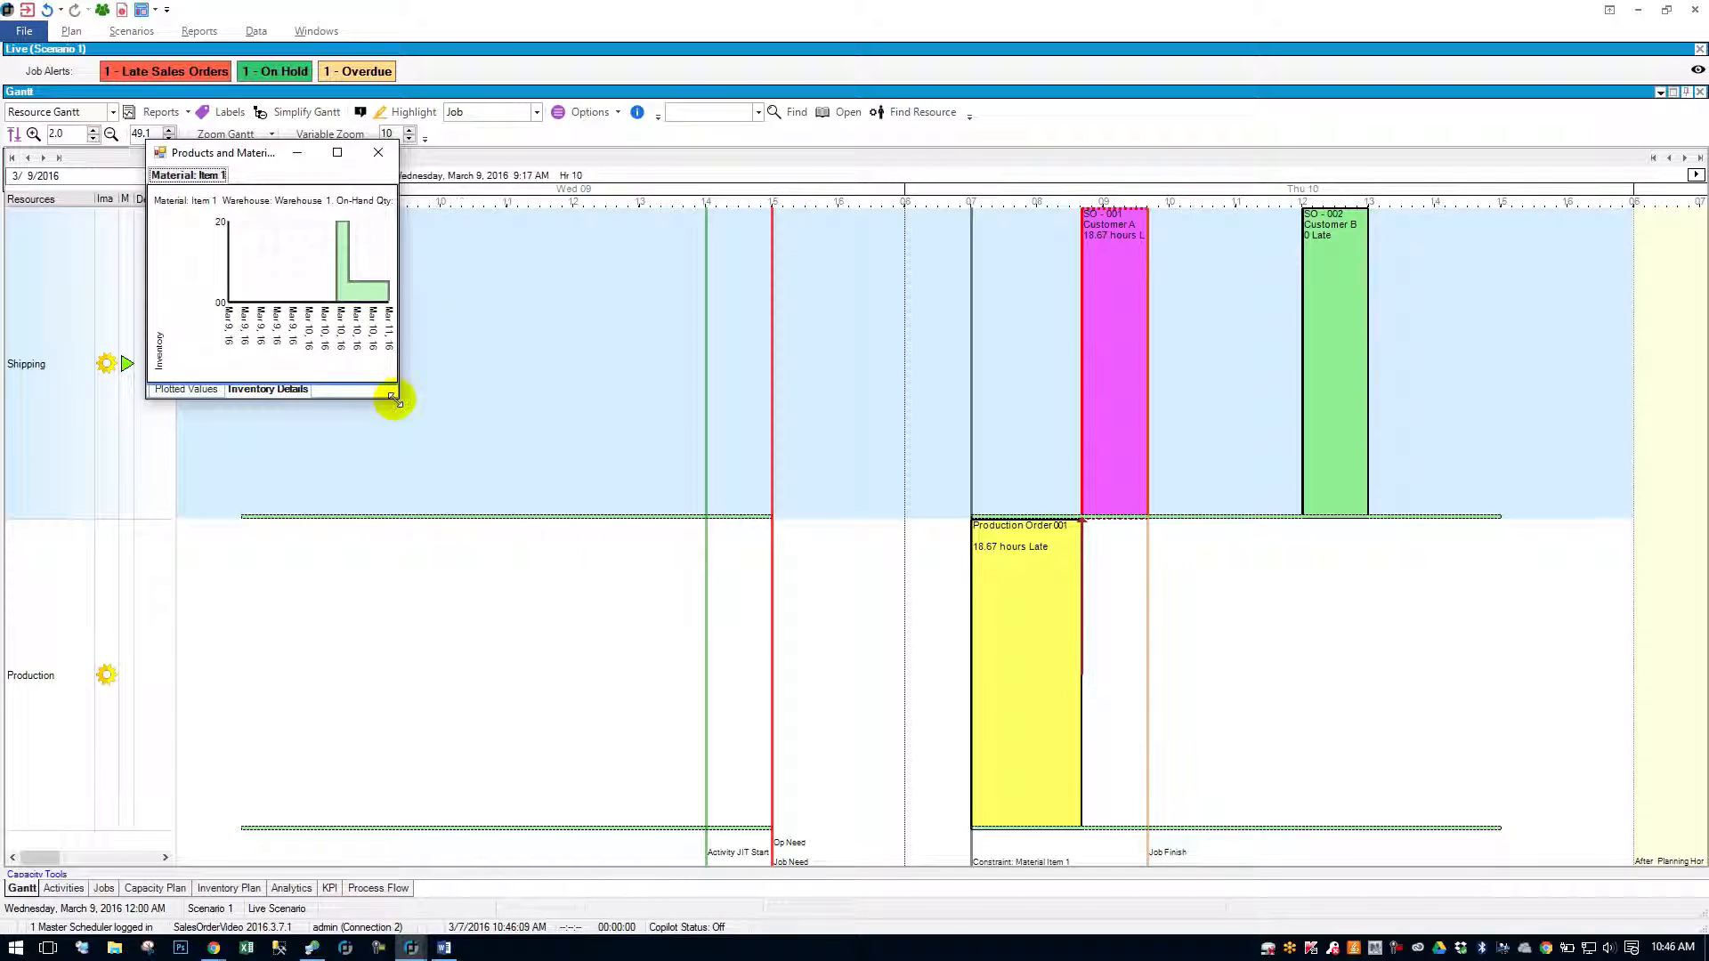
left_click_drag(397, 397, 1419, 701)
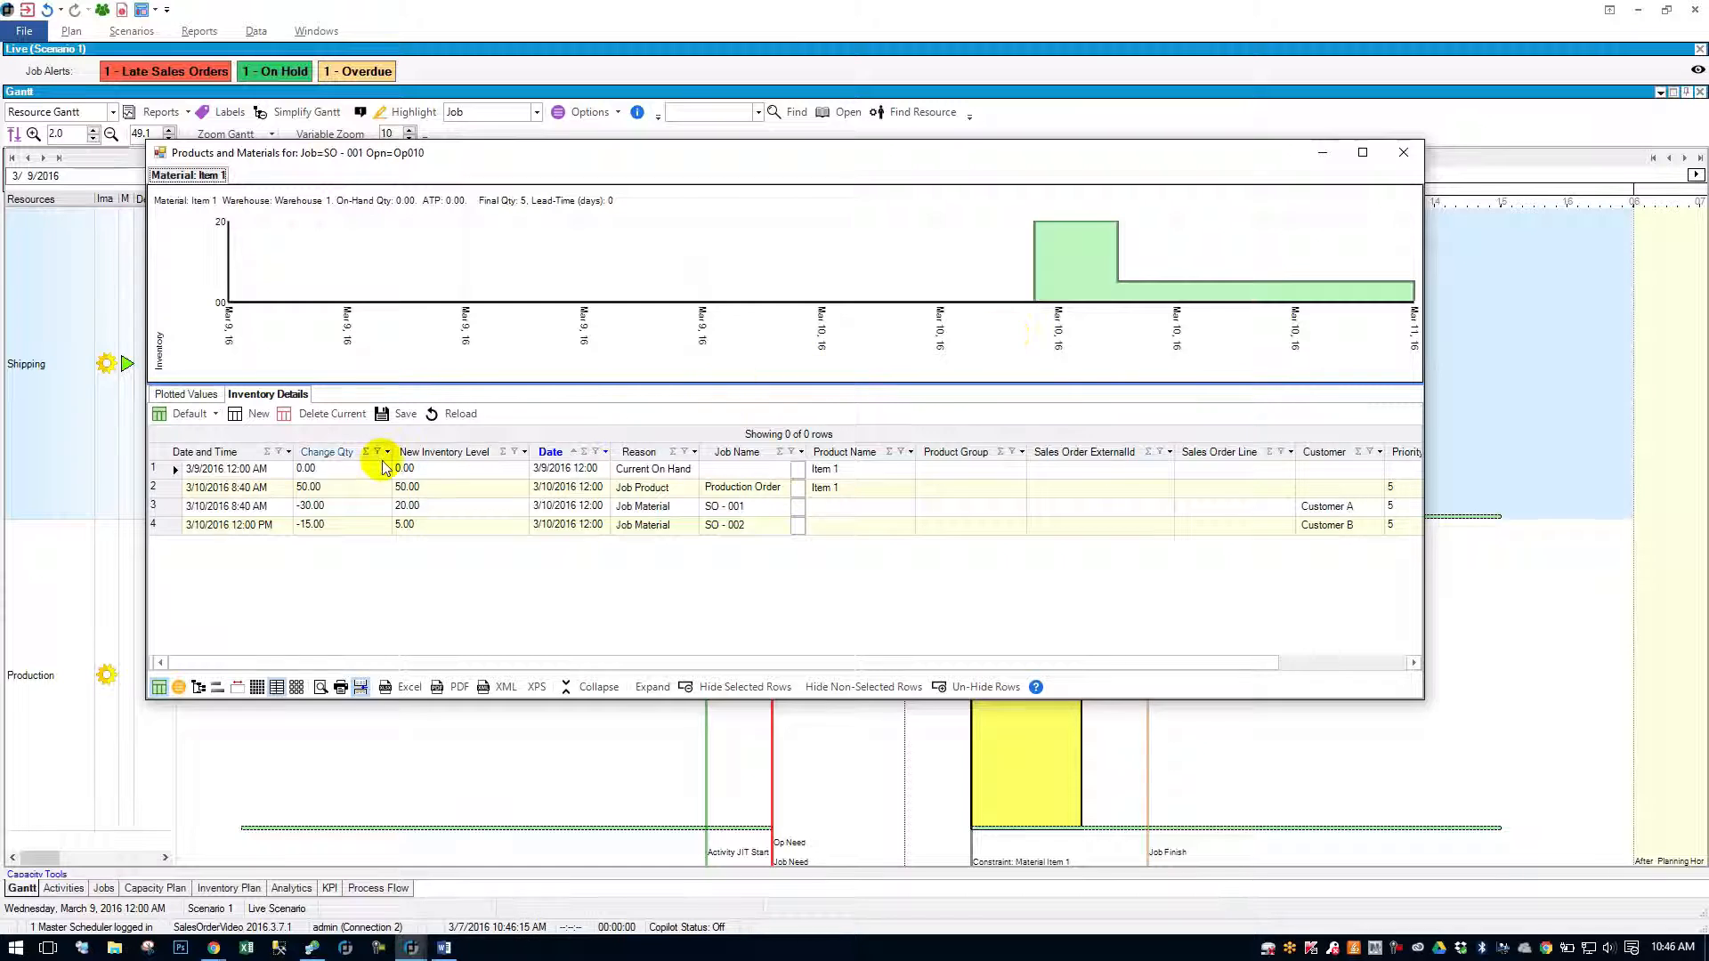
left_click(342, 469)
left_click(736, 487)
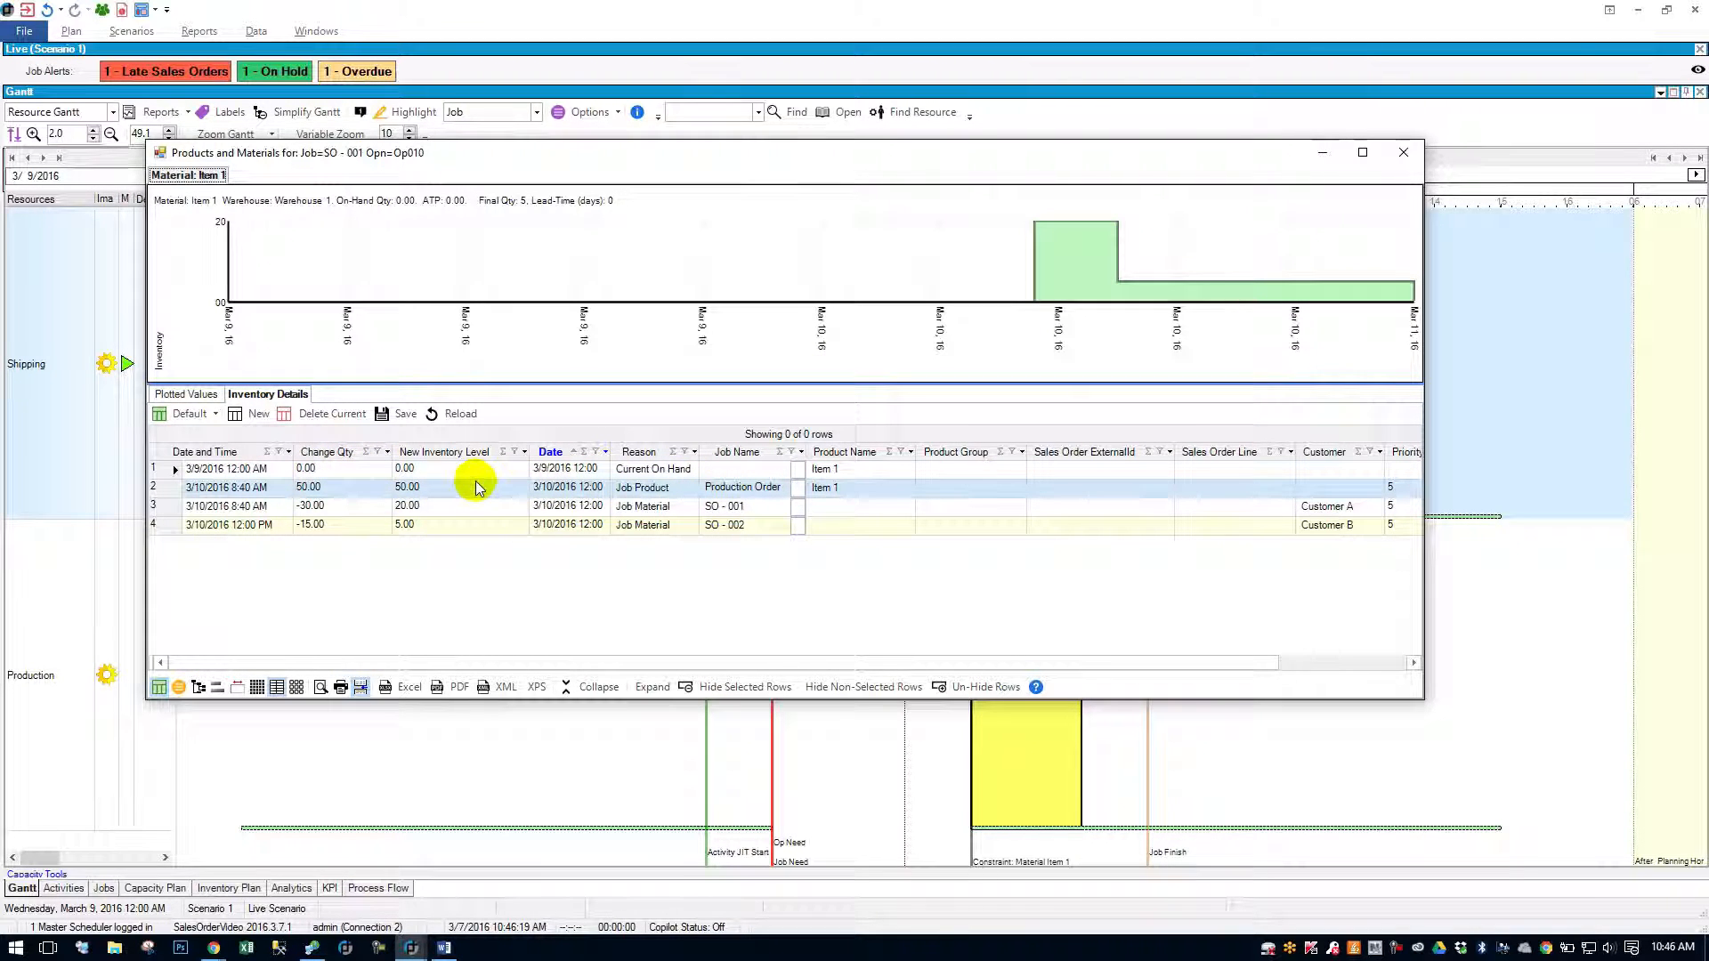
left_click(467, 505)
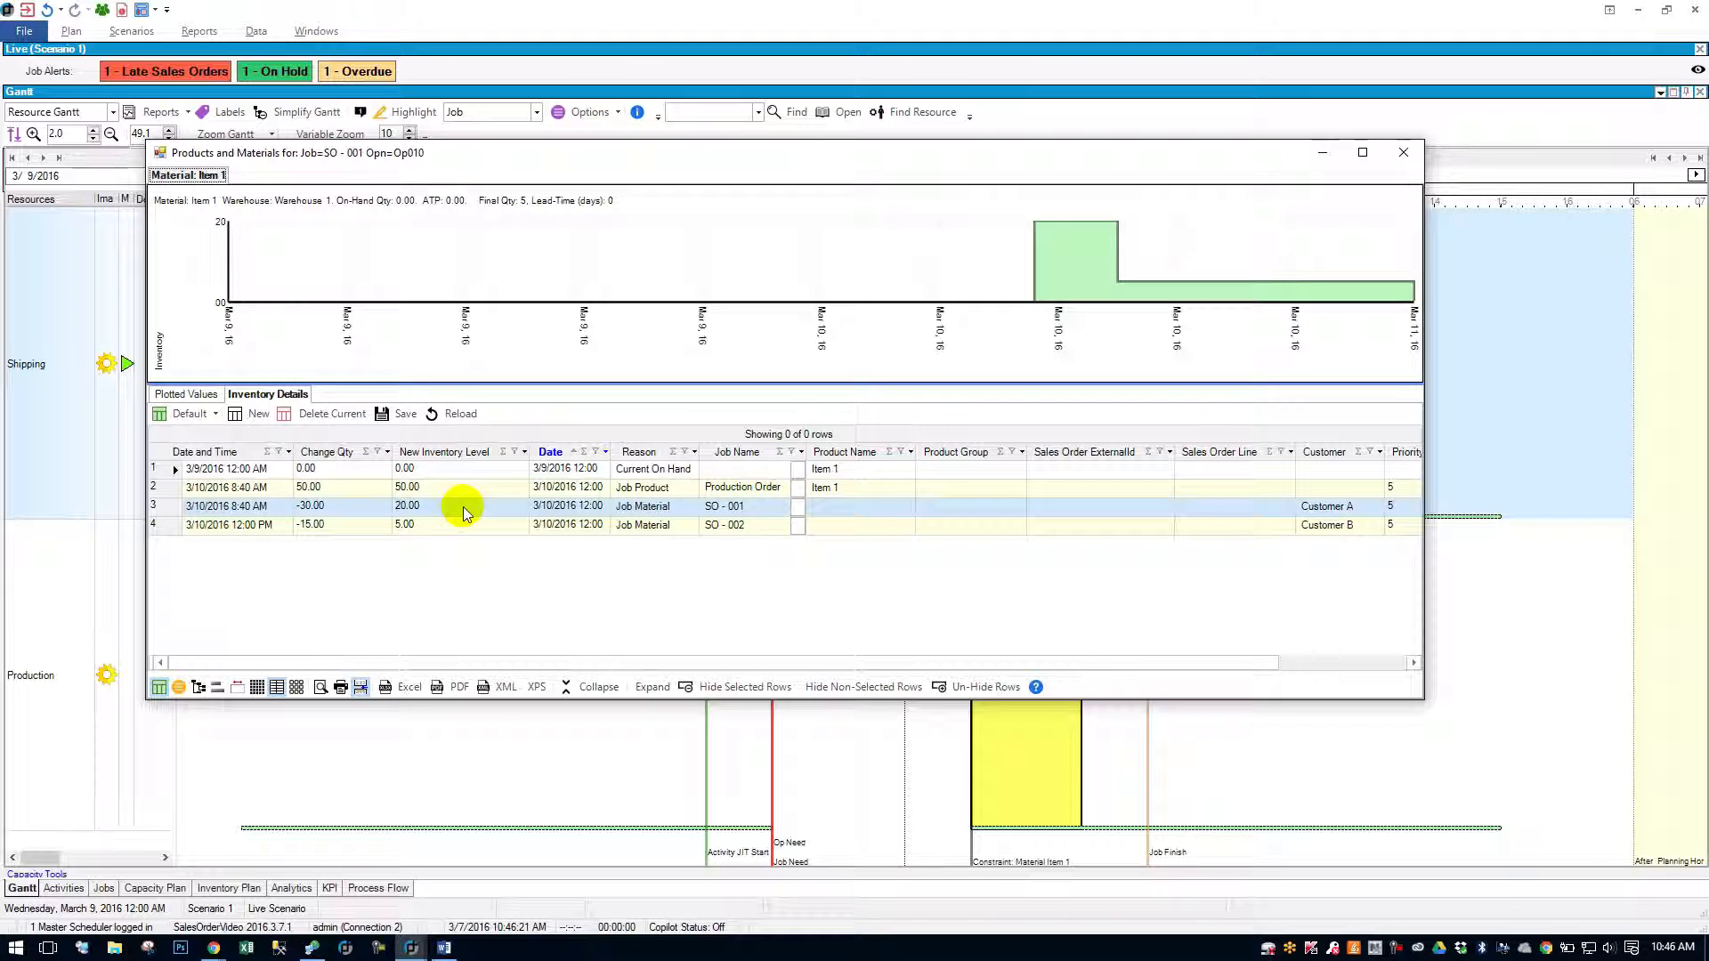
left_click(317, 529)
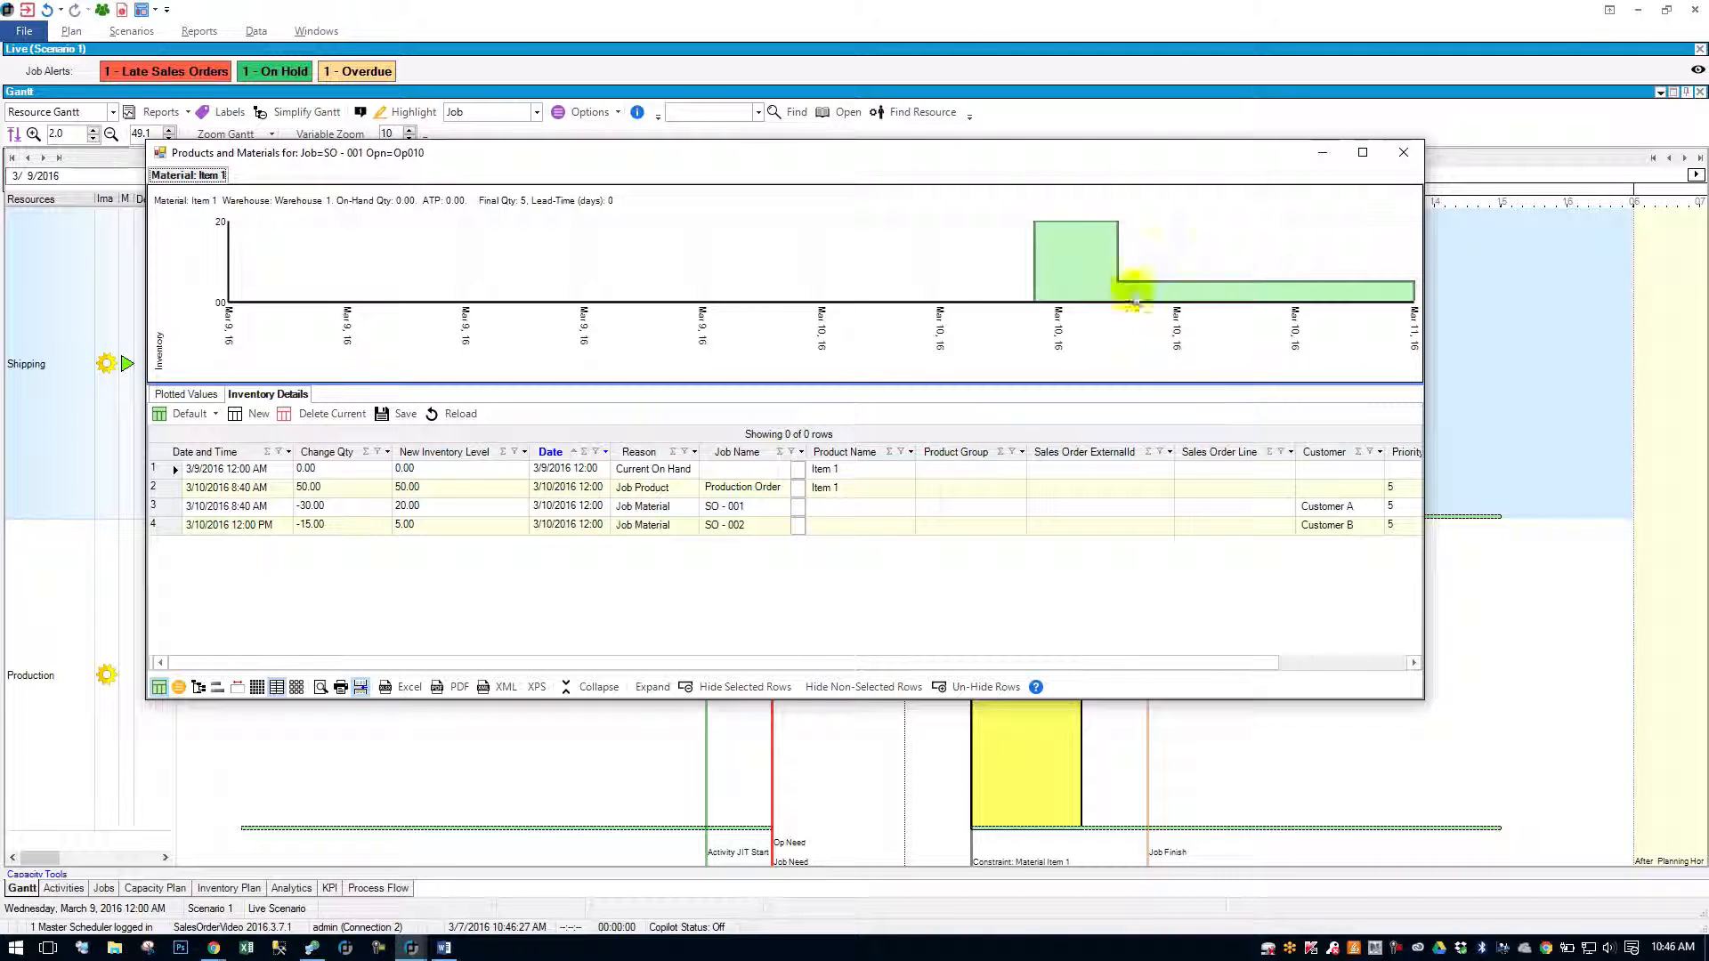
left_click(1404, 154)
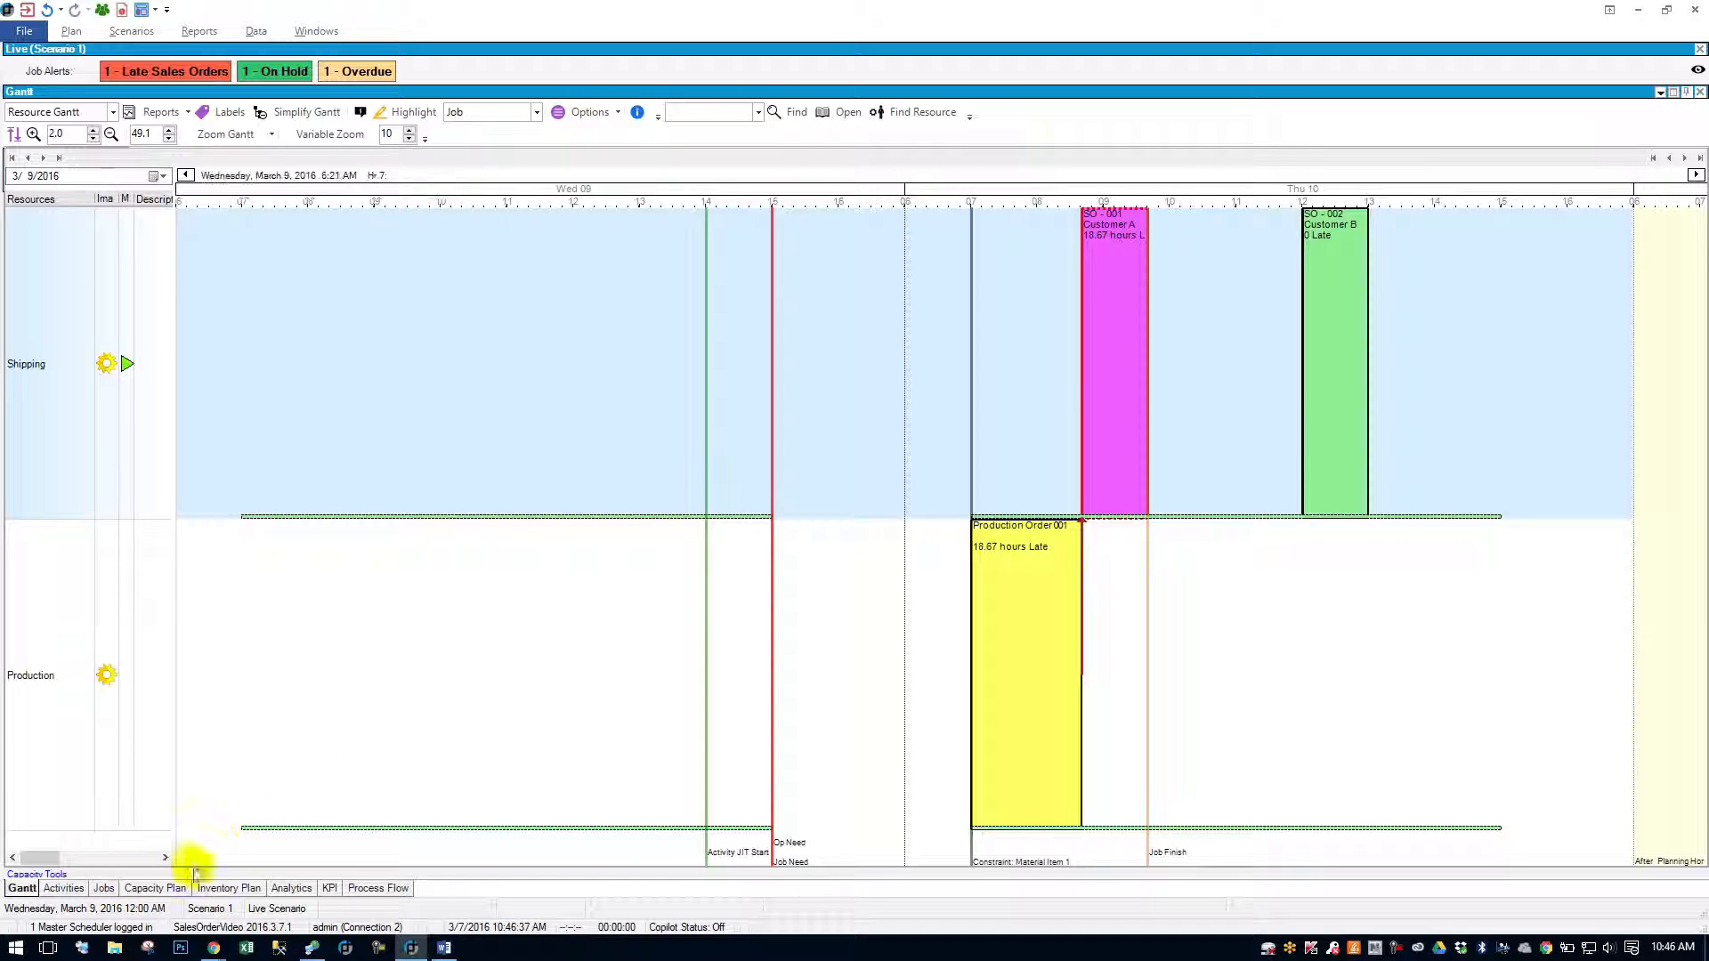
Step: Review the jobs list in the Sales Orders layout and through the Late Sales Orders alert, checking the late order's scheduled end and need dates
left_click(105, 889)
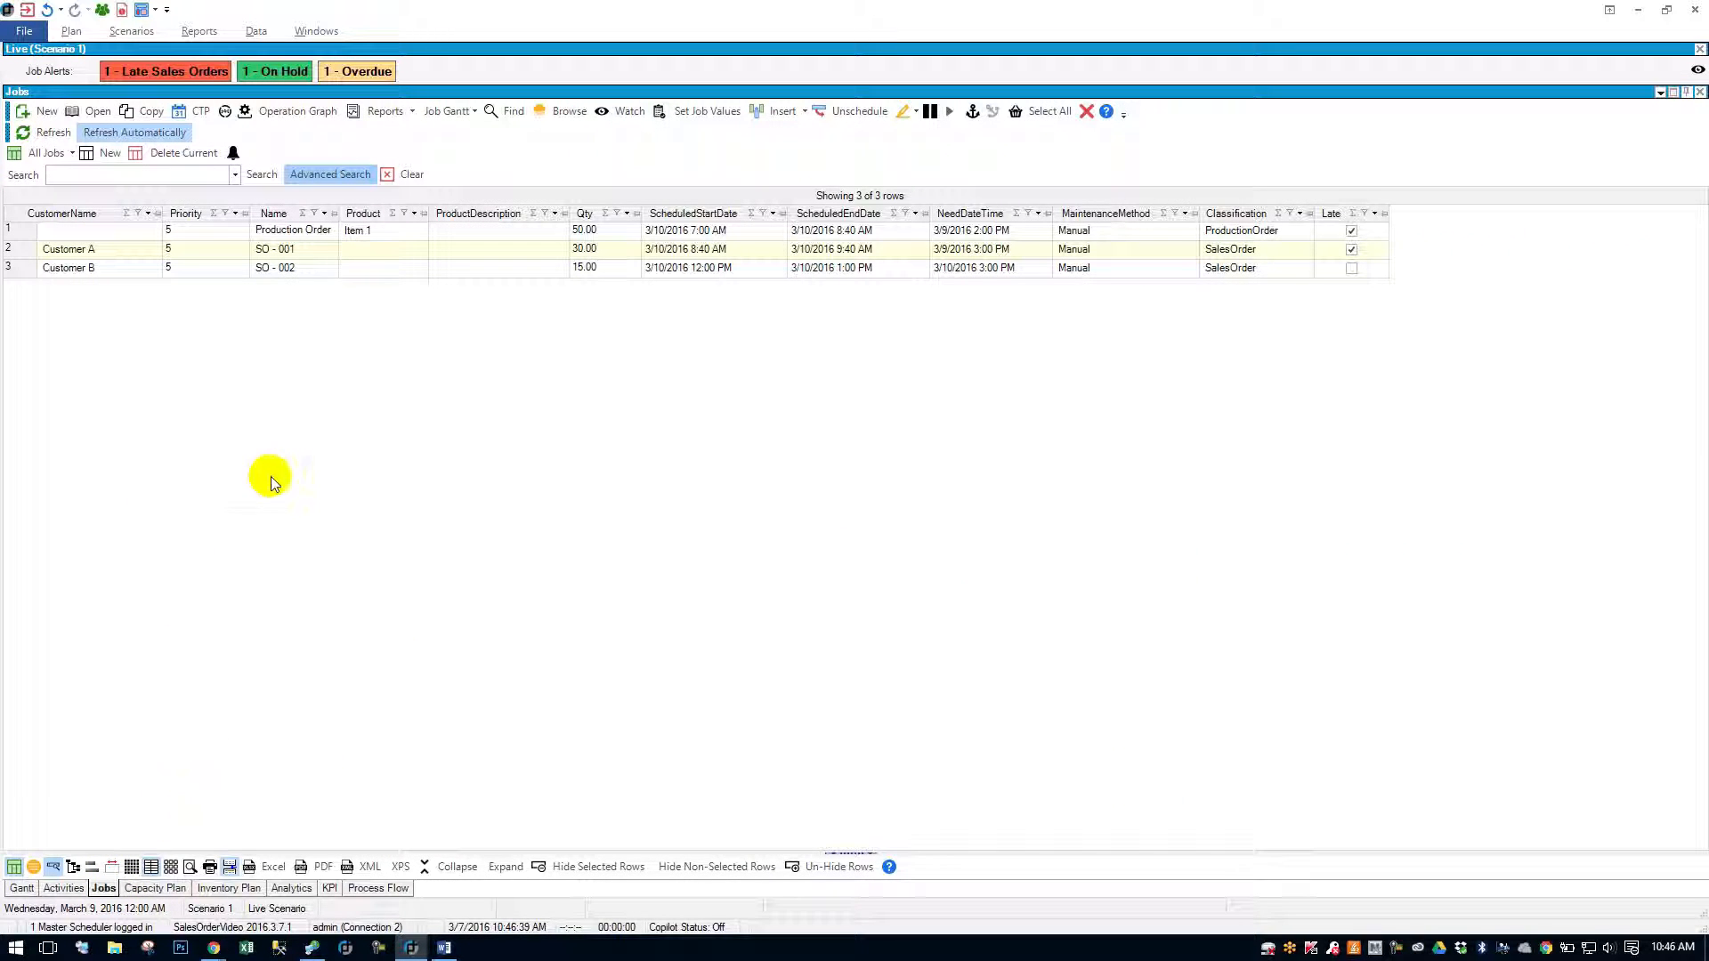
left_click(71, 155)
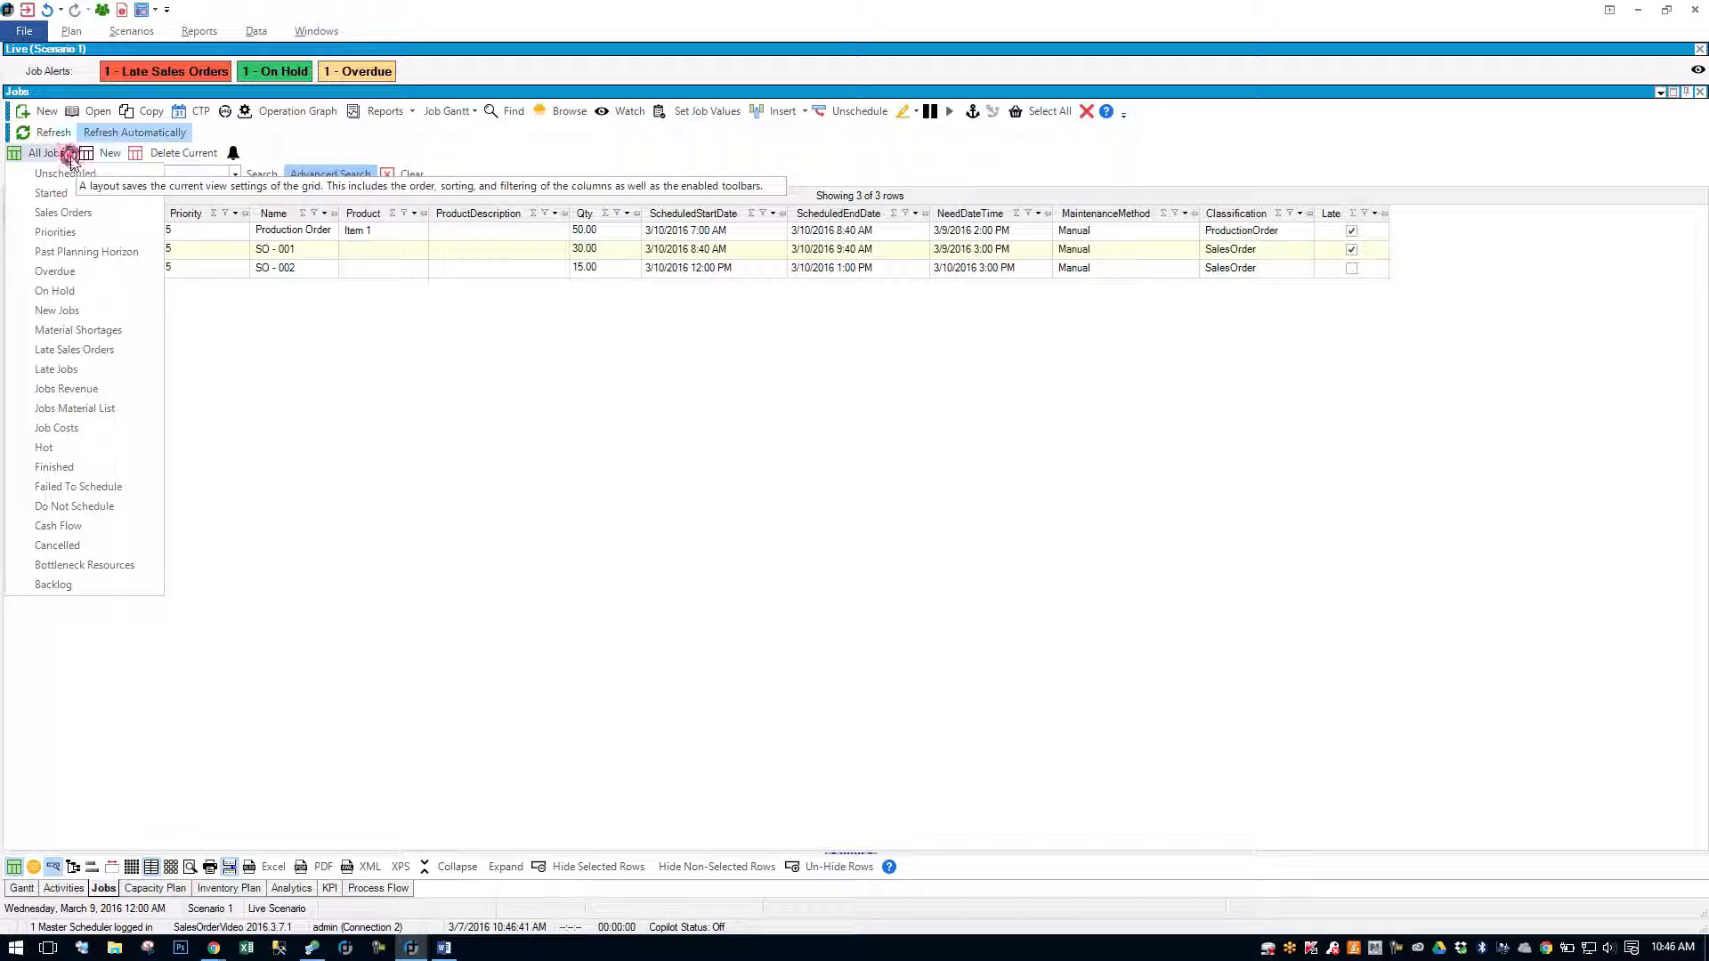
left_click(68, 212)
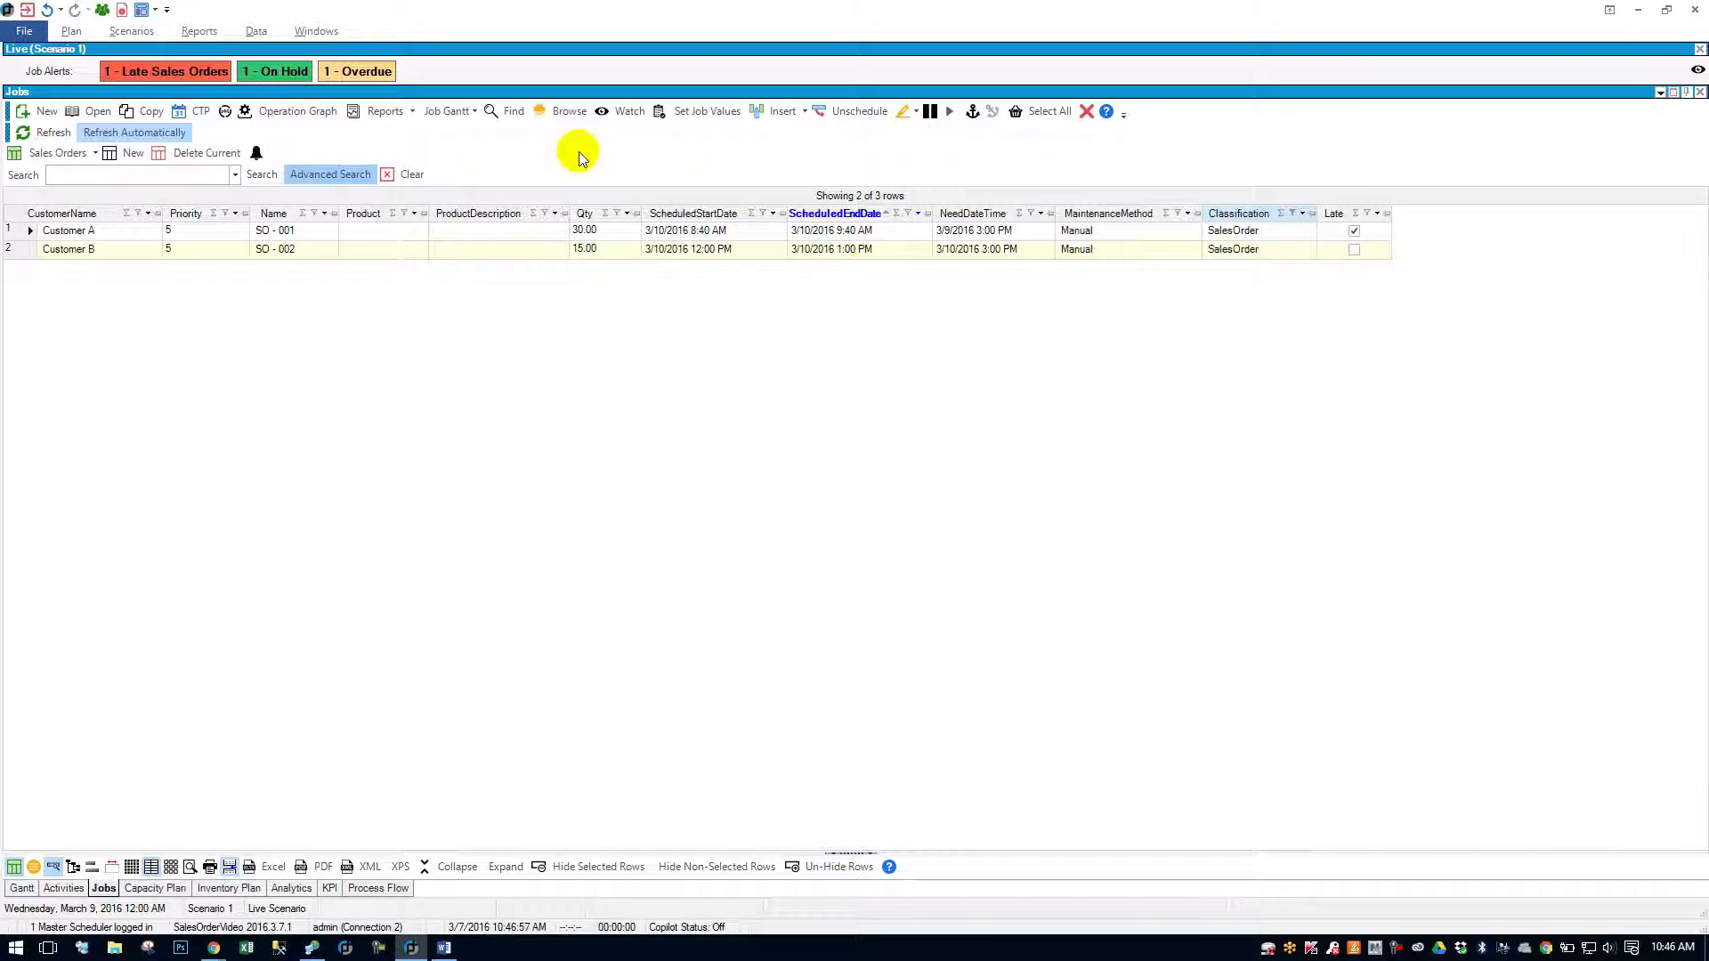
left_click(200, 67)
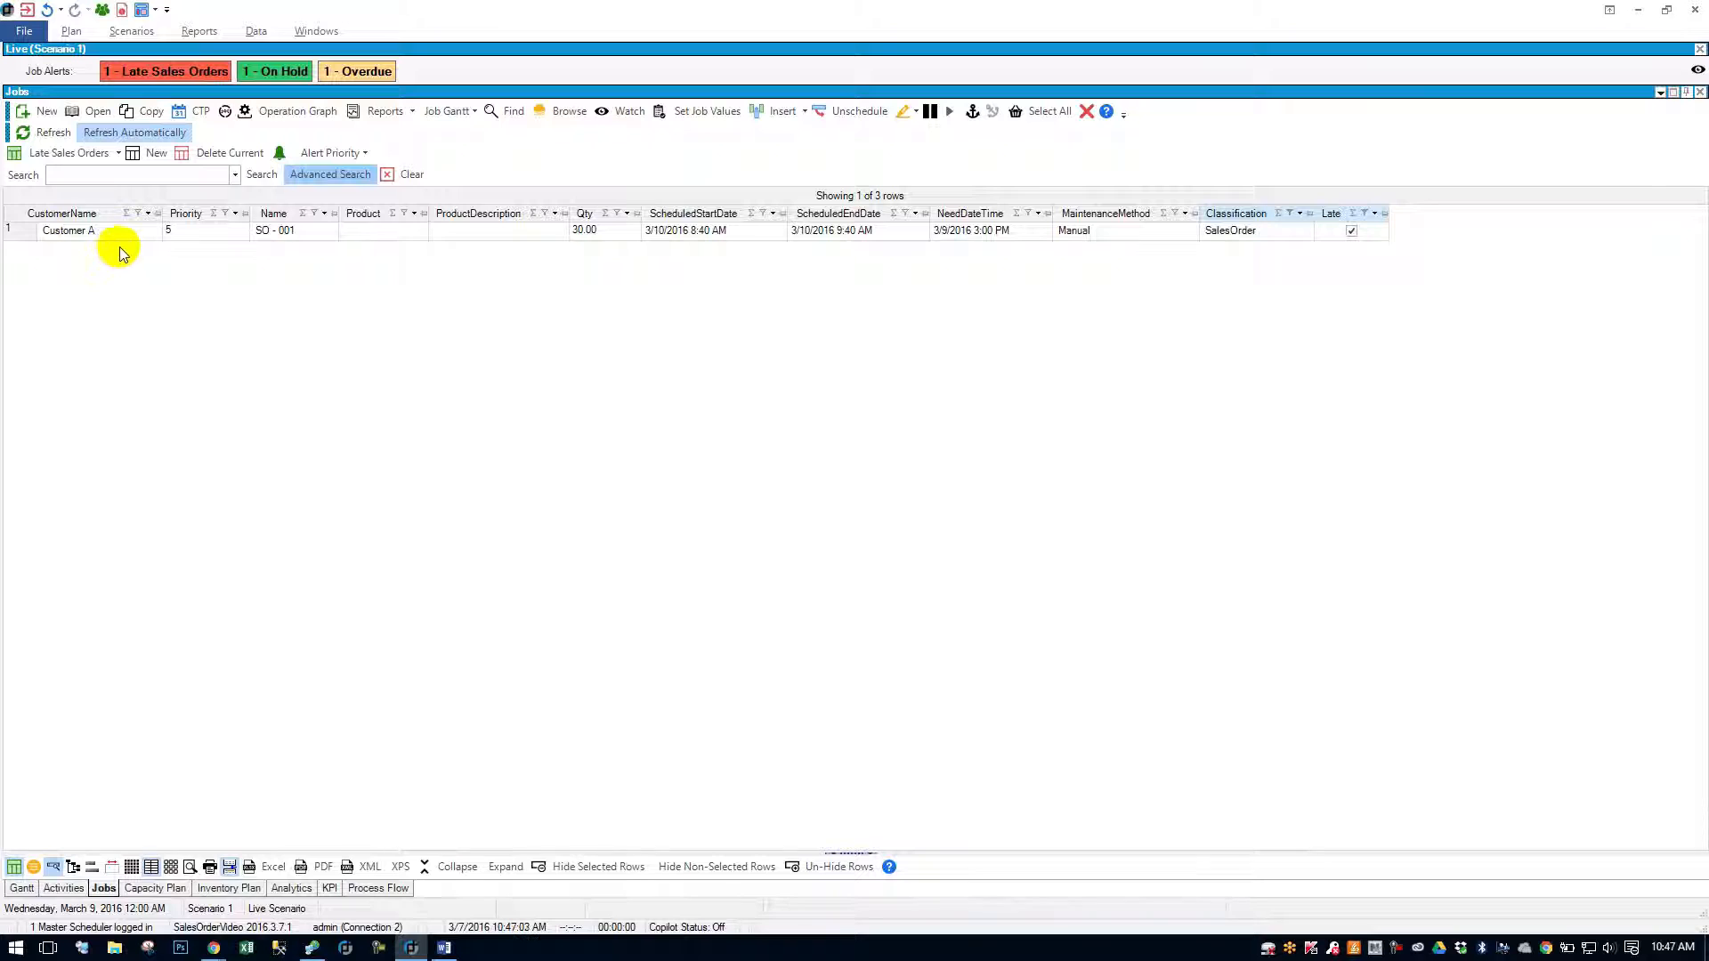
left_click(868, 231)
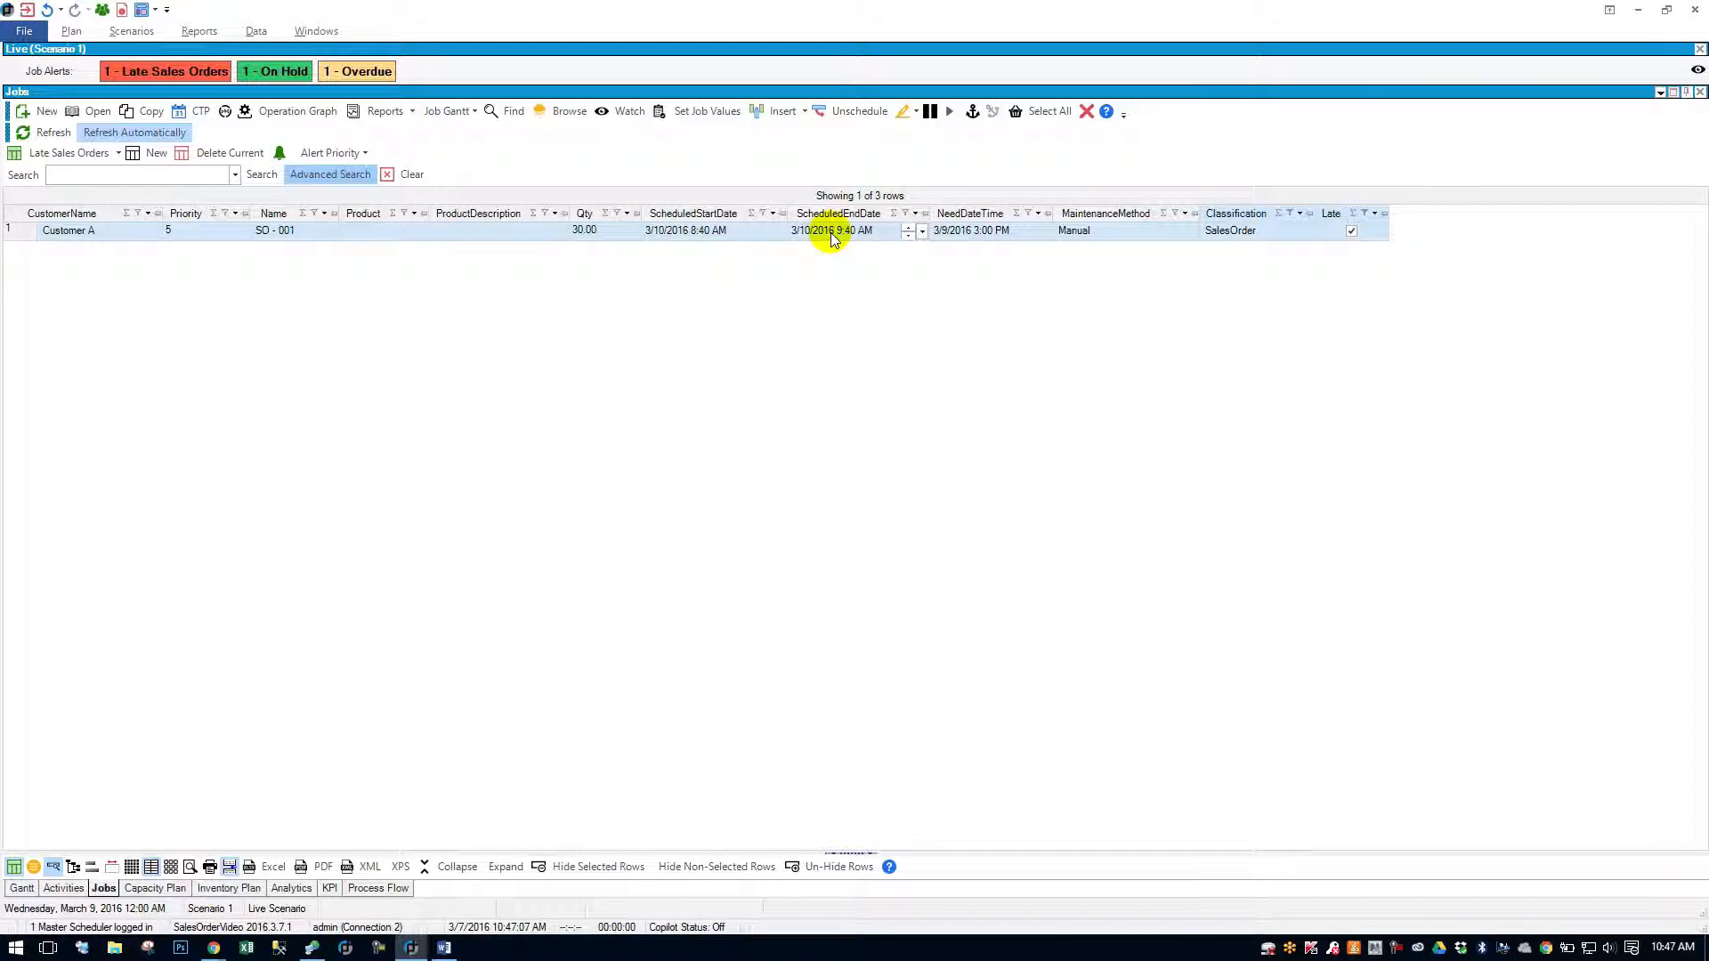
left_click(981, 233)
Step: Examine the MRP sub-job reset settings in the System Options, close them without saving, and return to the Gantt view
left_click(259, 32)
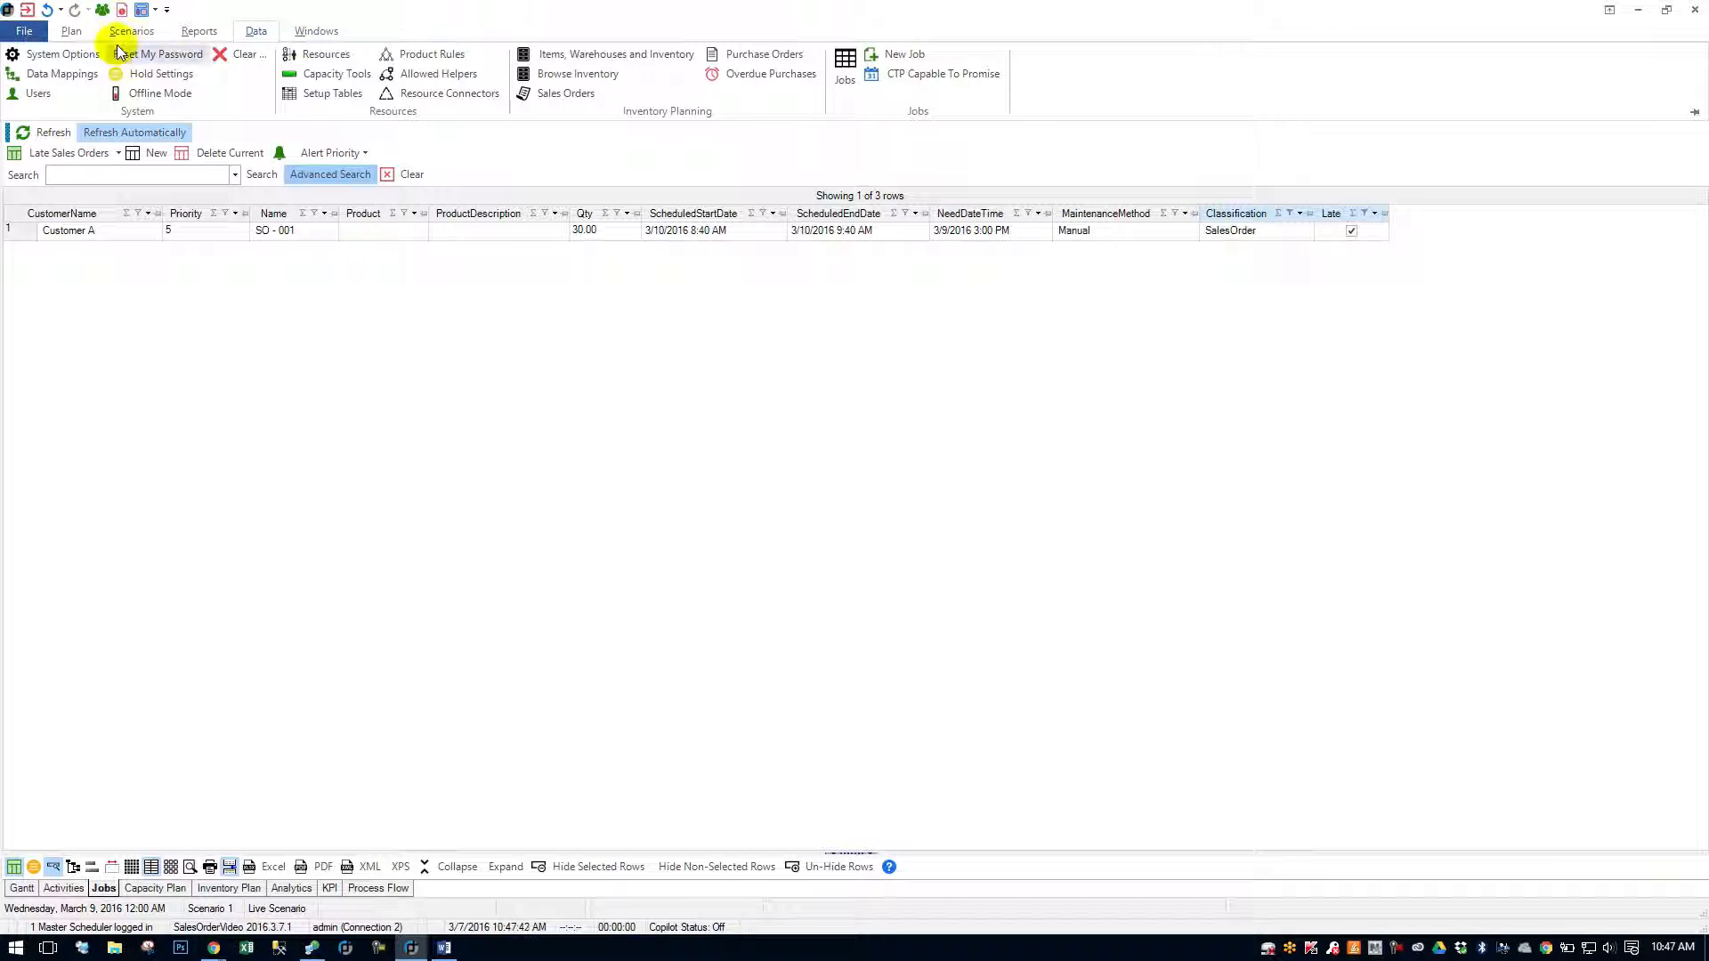
left_click(62, 55)
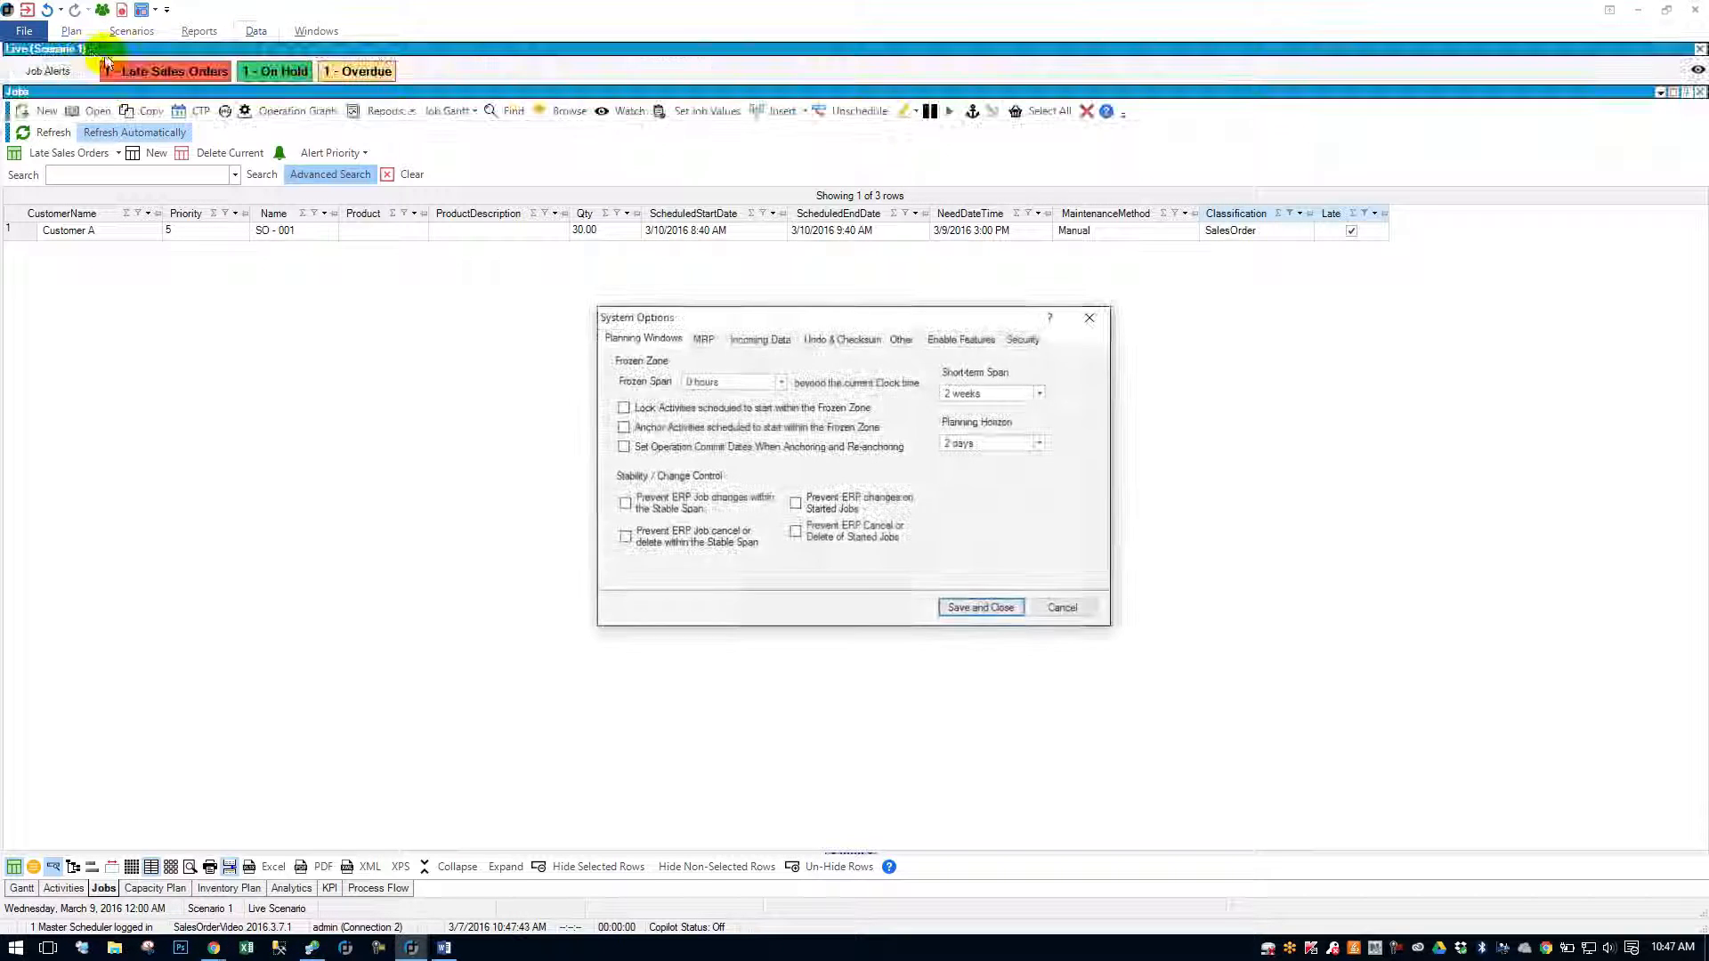
left_click(702, 338)
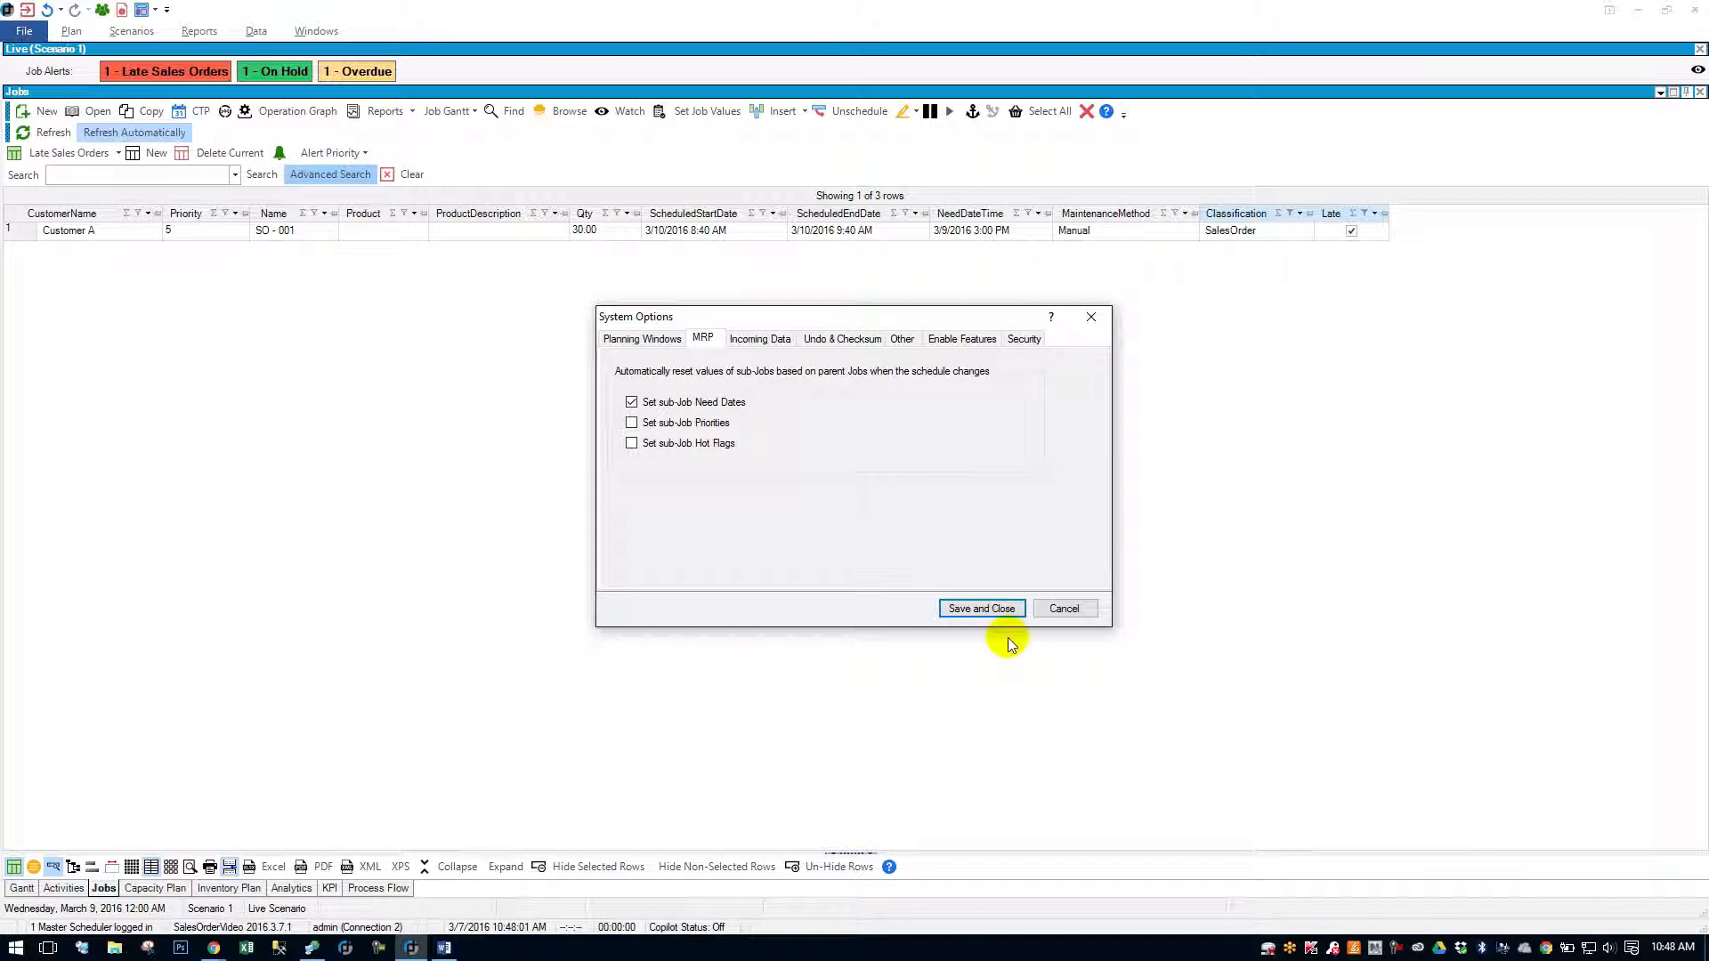
left_click(1064, 609)
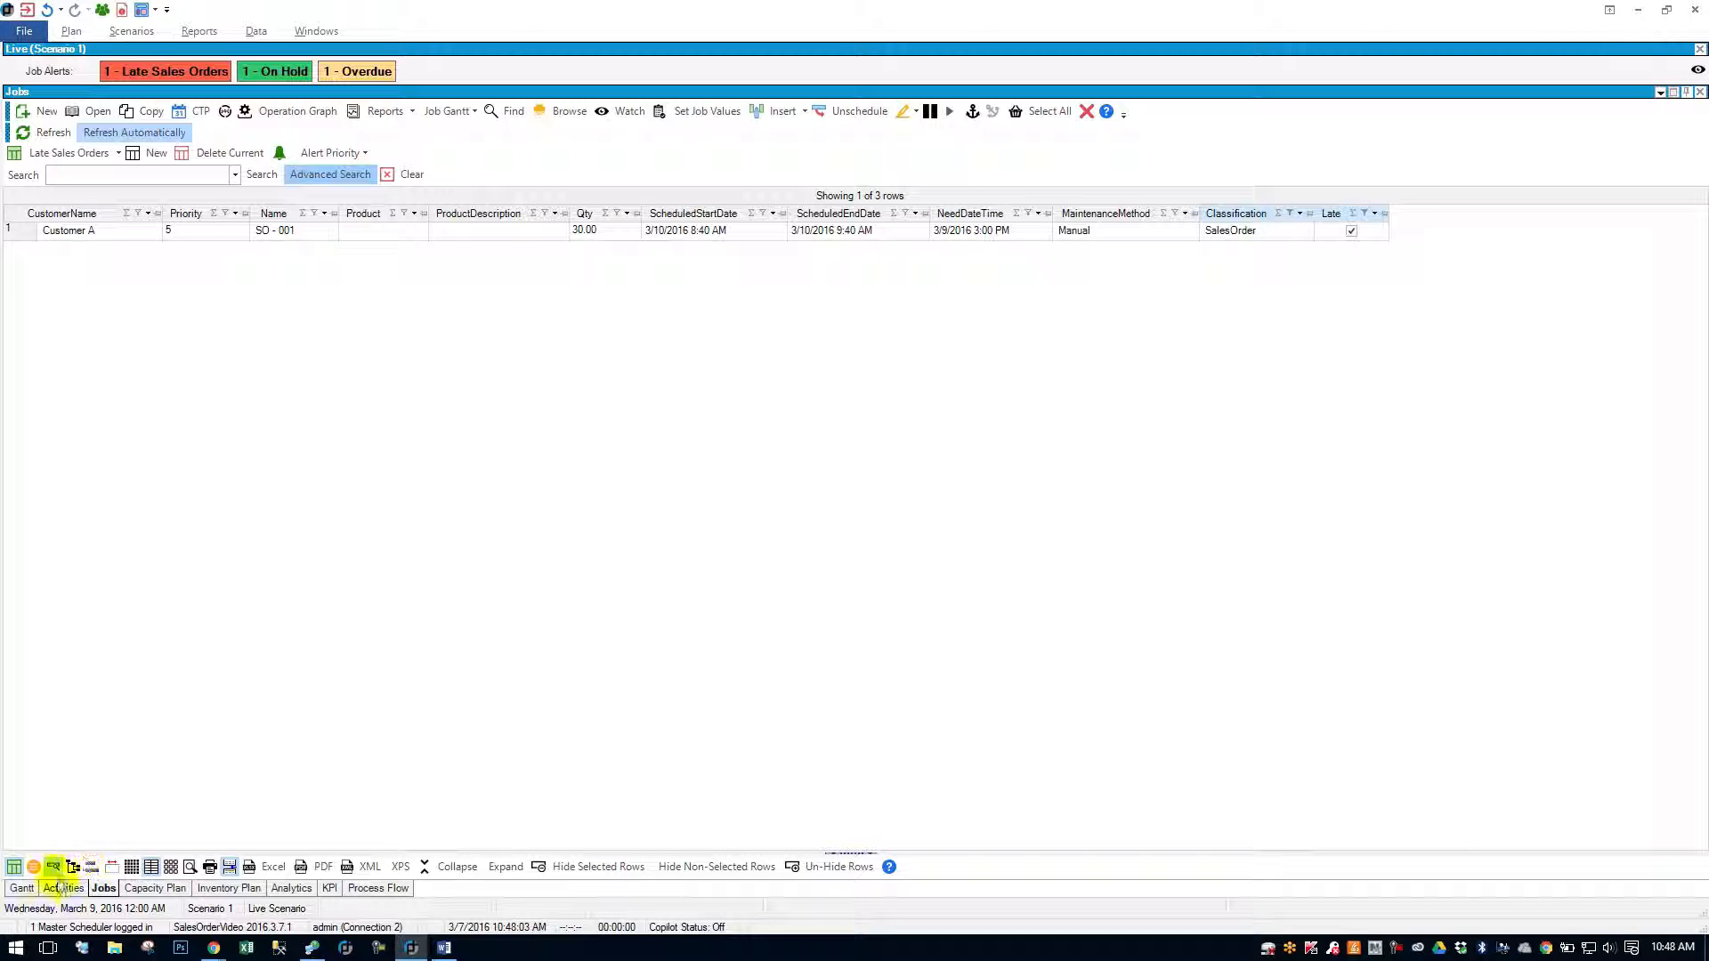
left_click(21, 889)
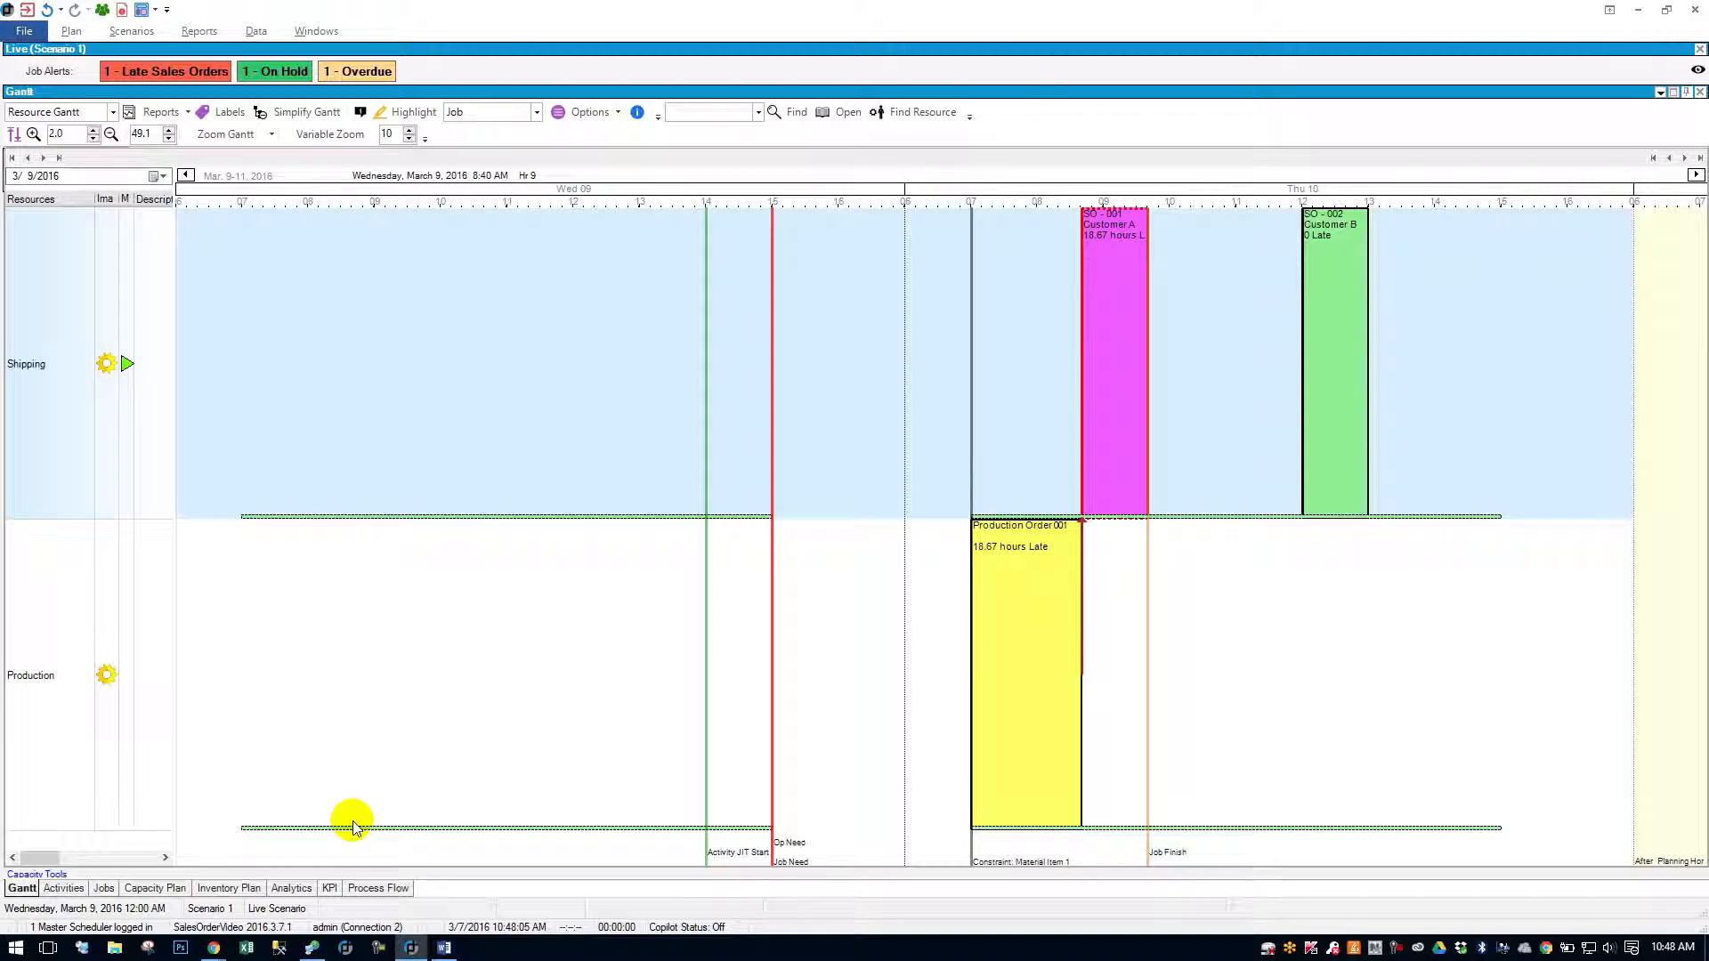